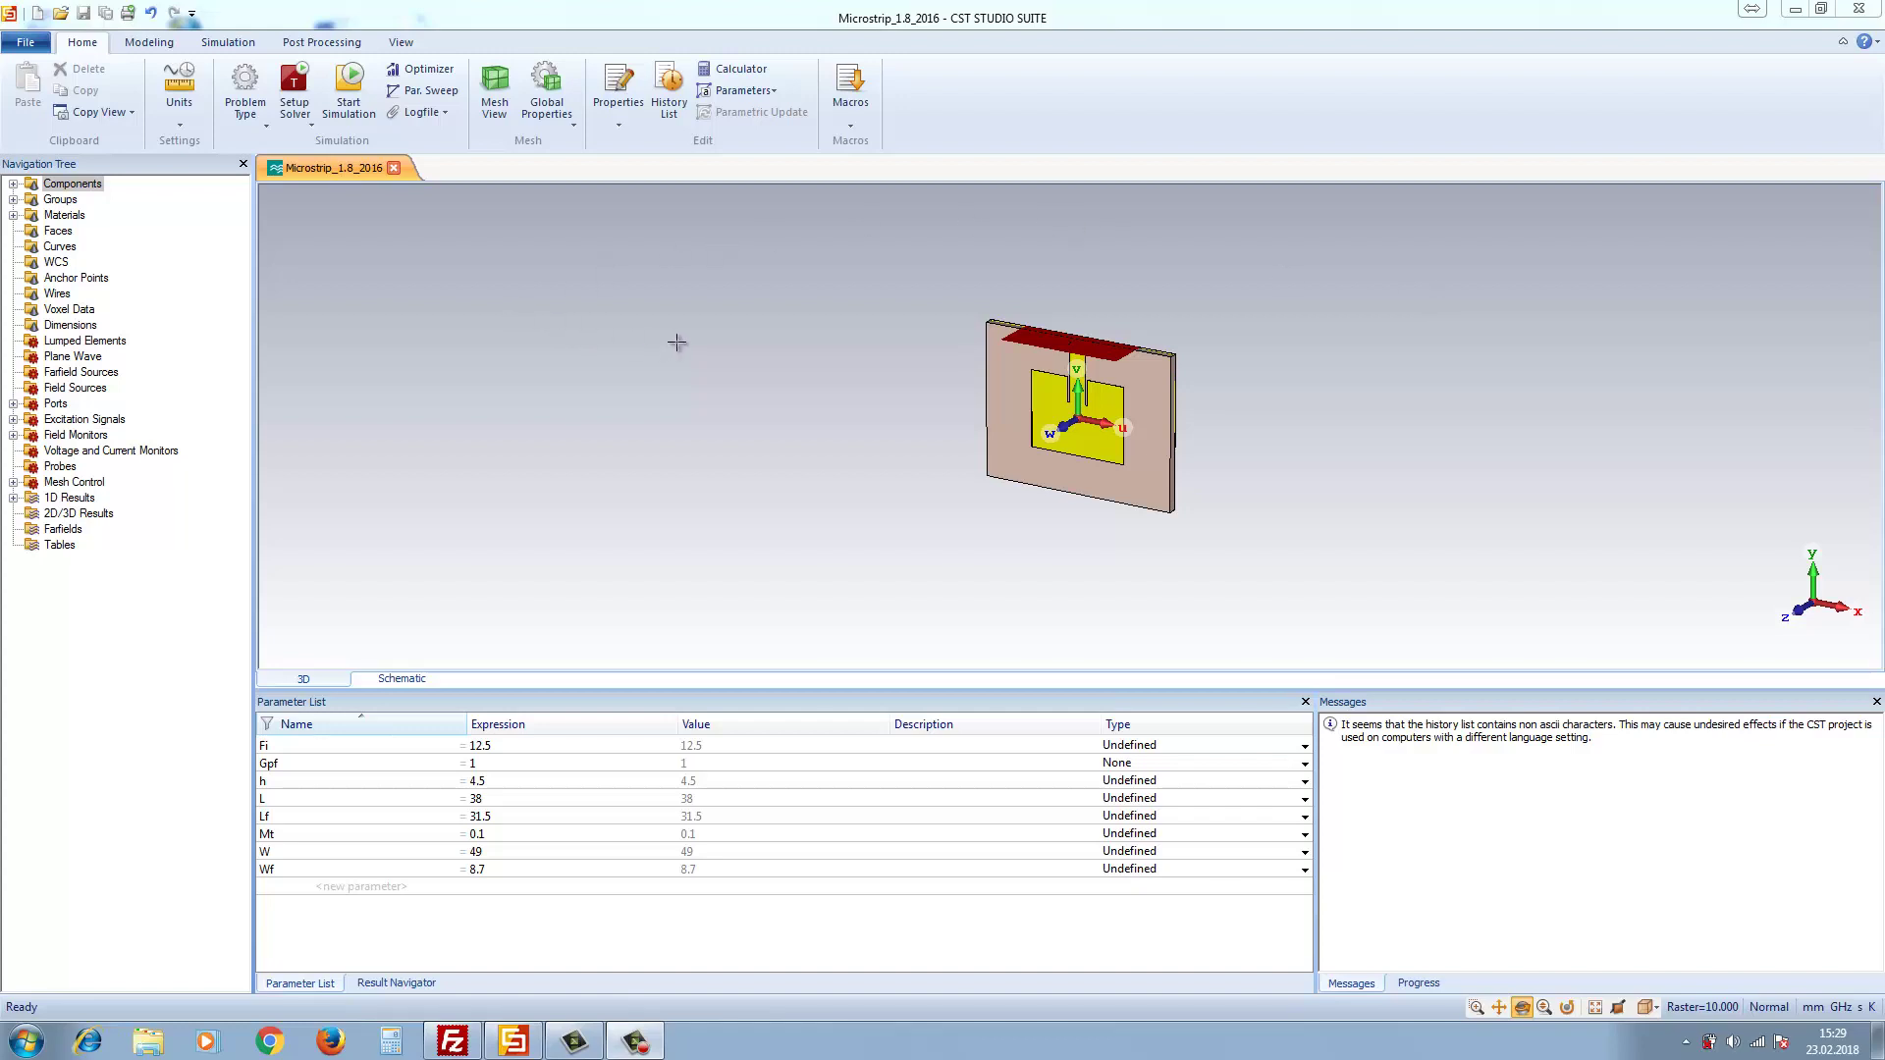
- Open the parameter sweep setup for the time domain solver, keeping the patch model in view
click(1522, 1013)
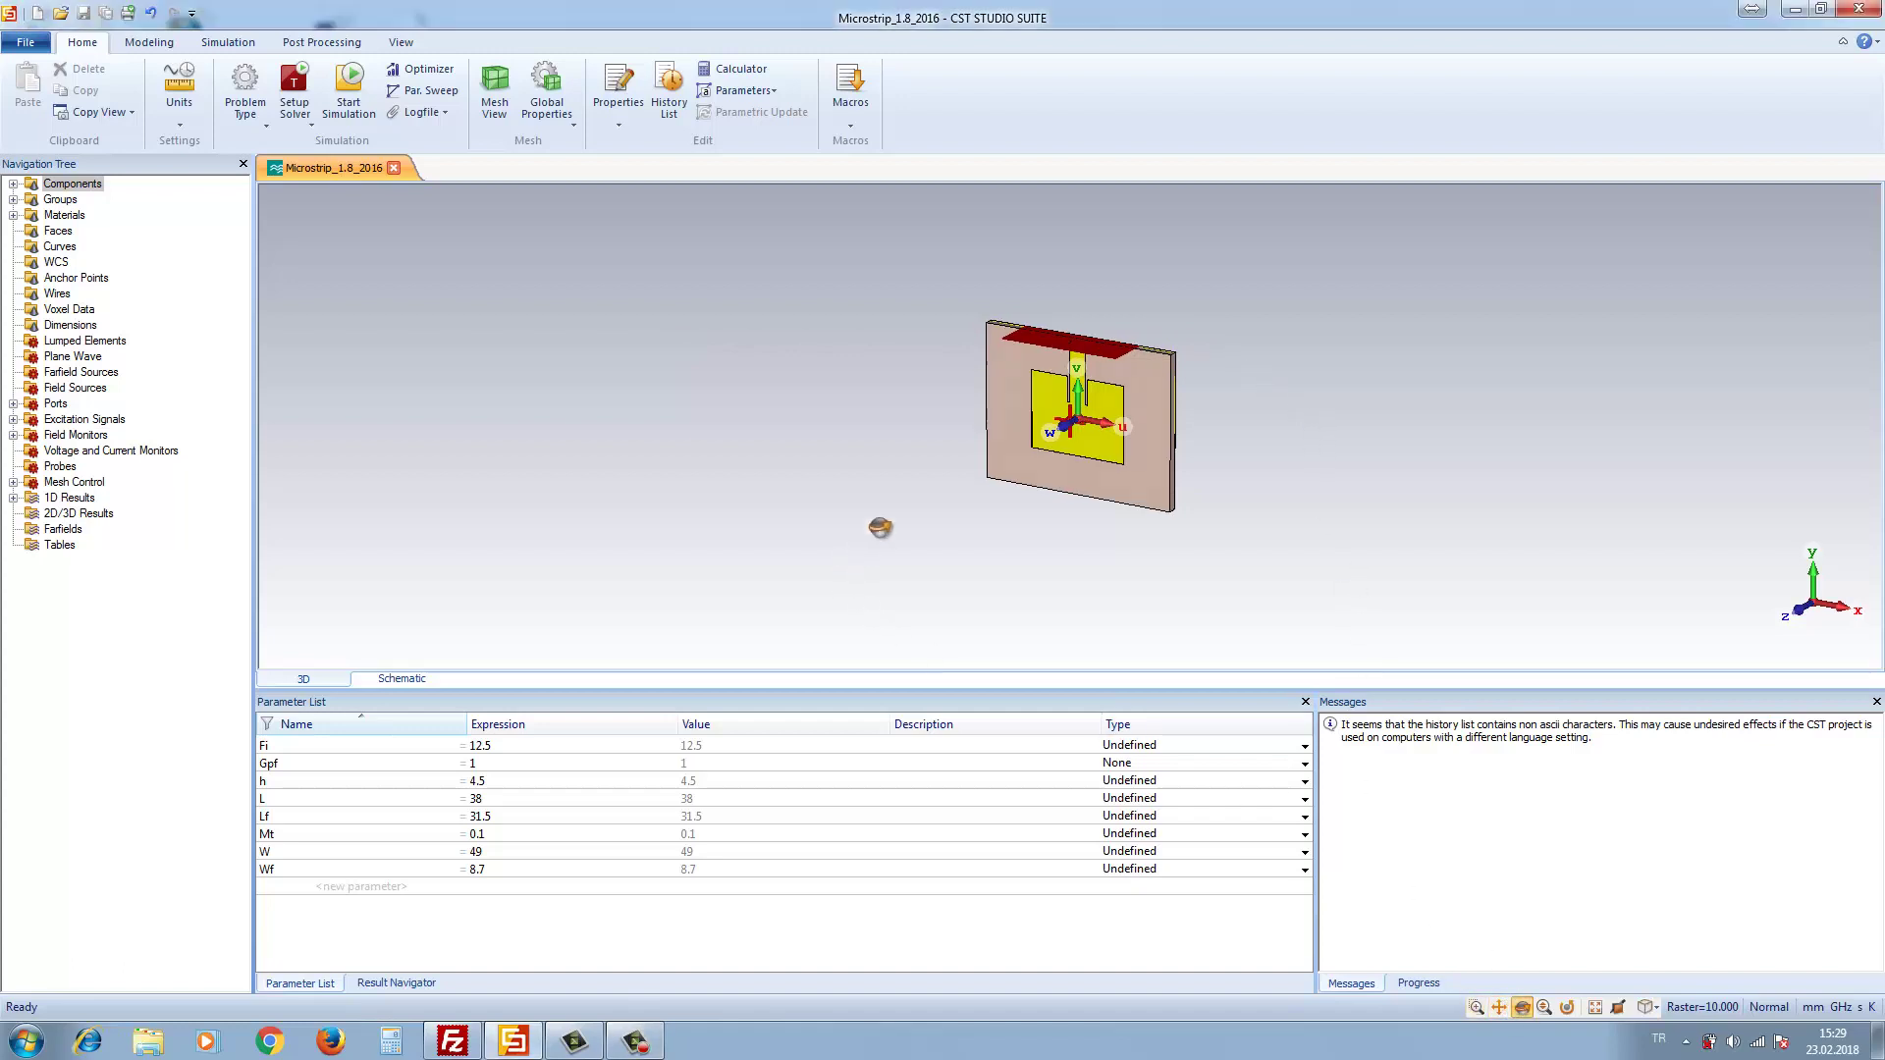
drag(880, 527, 853, 423)
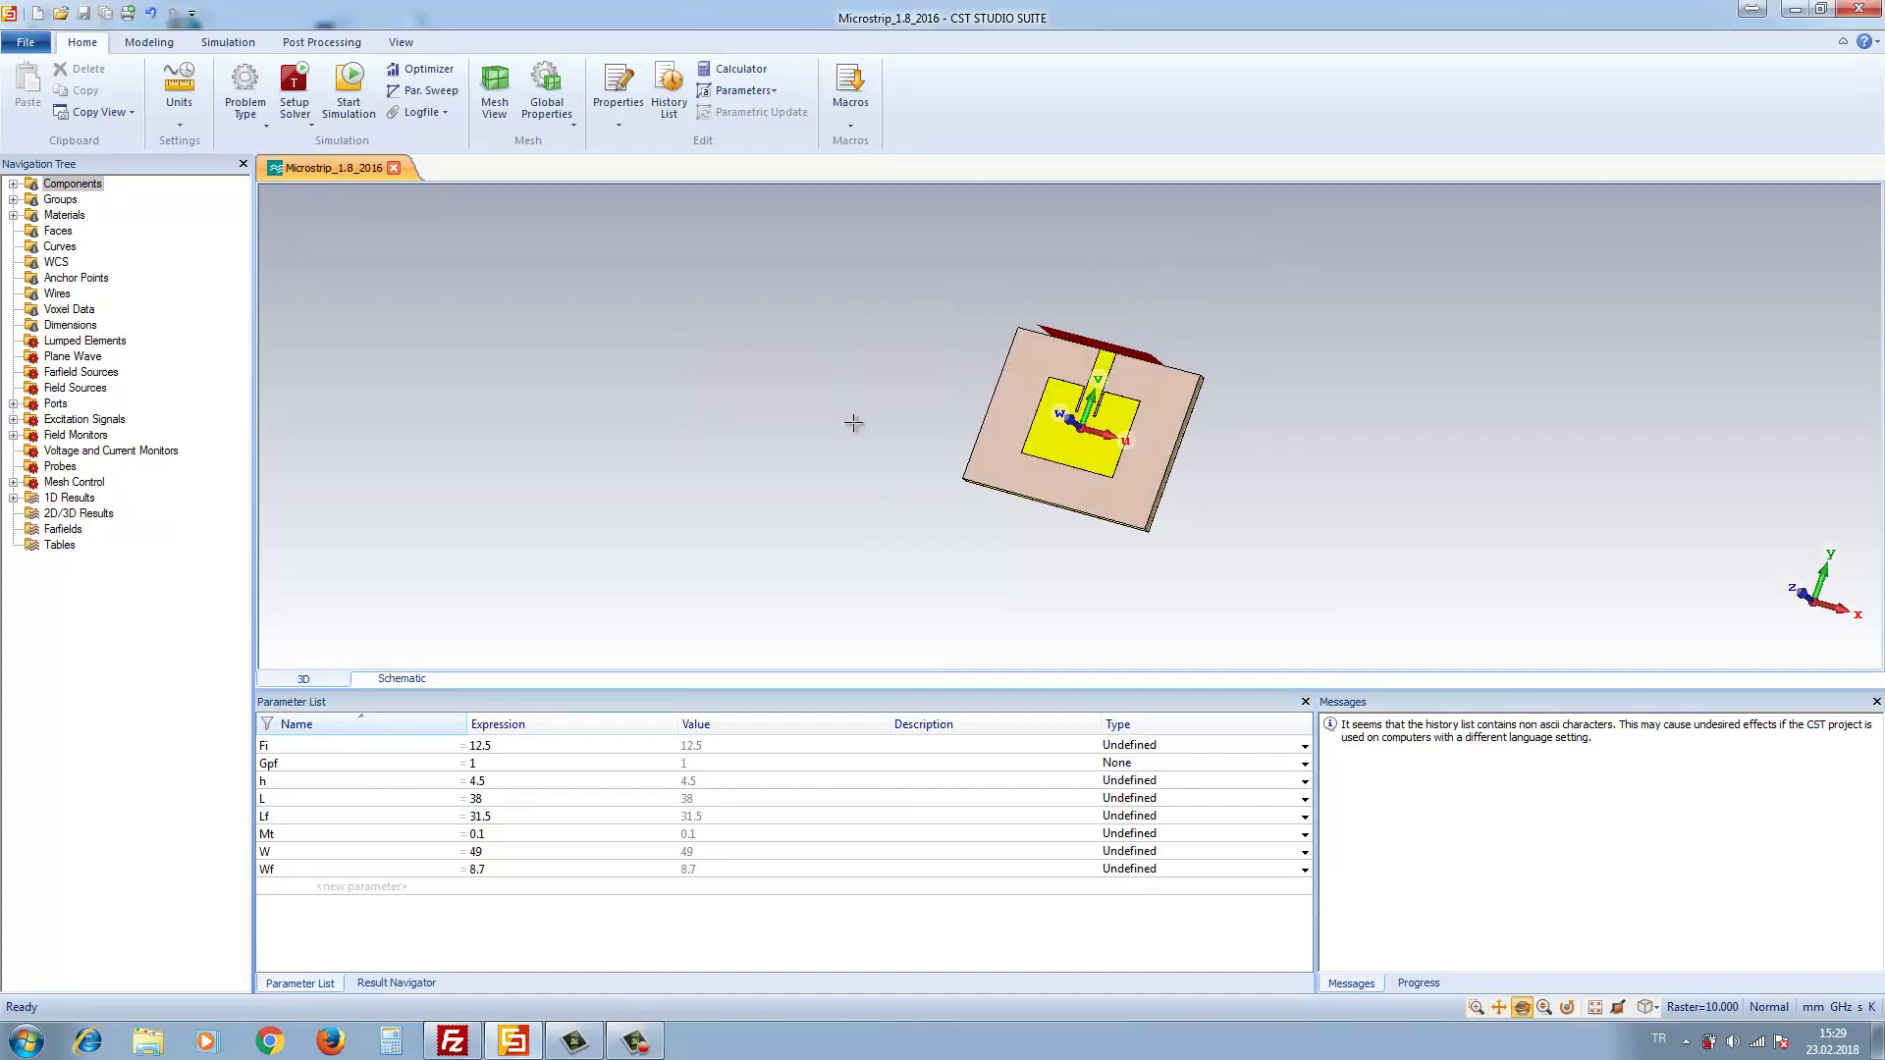
scroll(853, 423, up, 3)
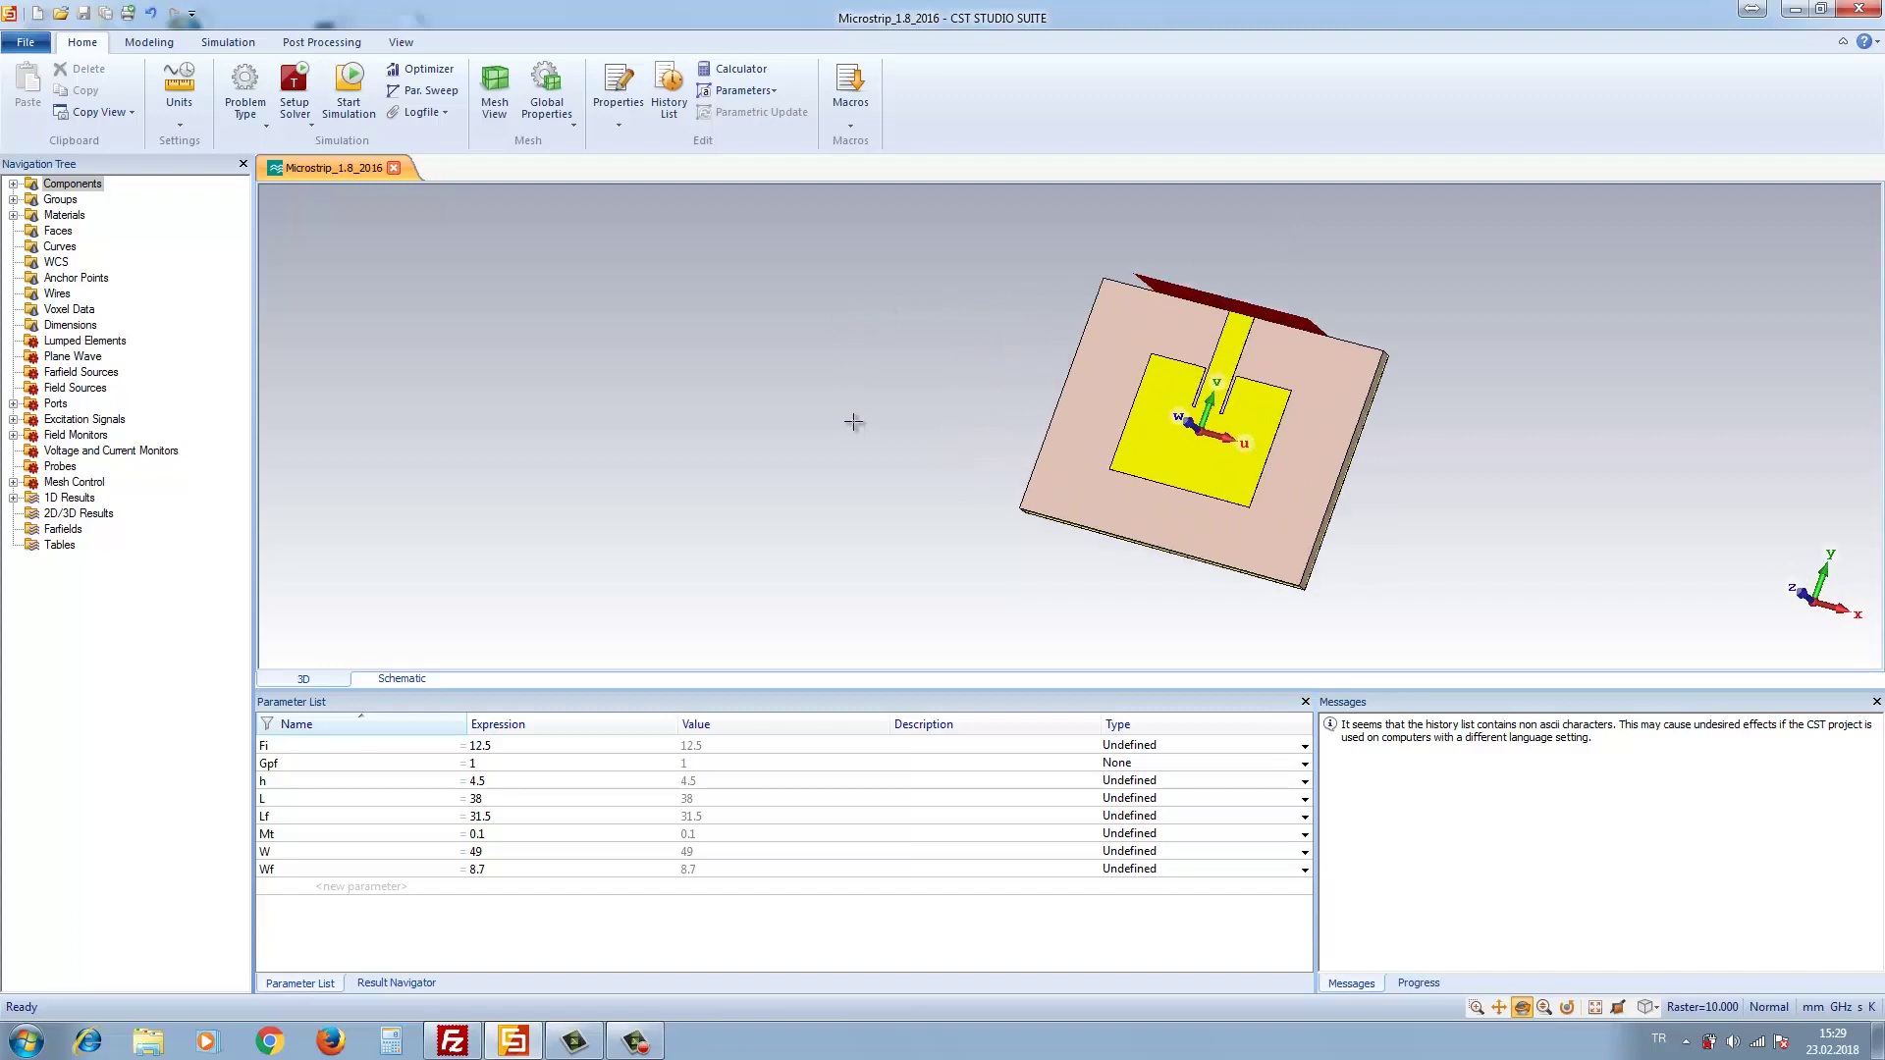
drag(1034, 568, 1178, 568)
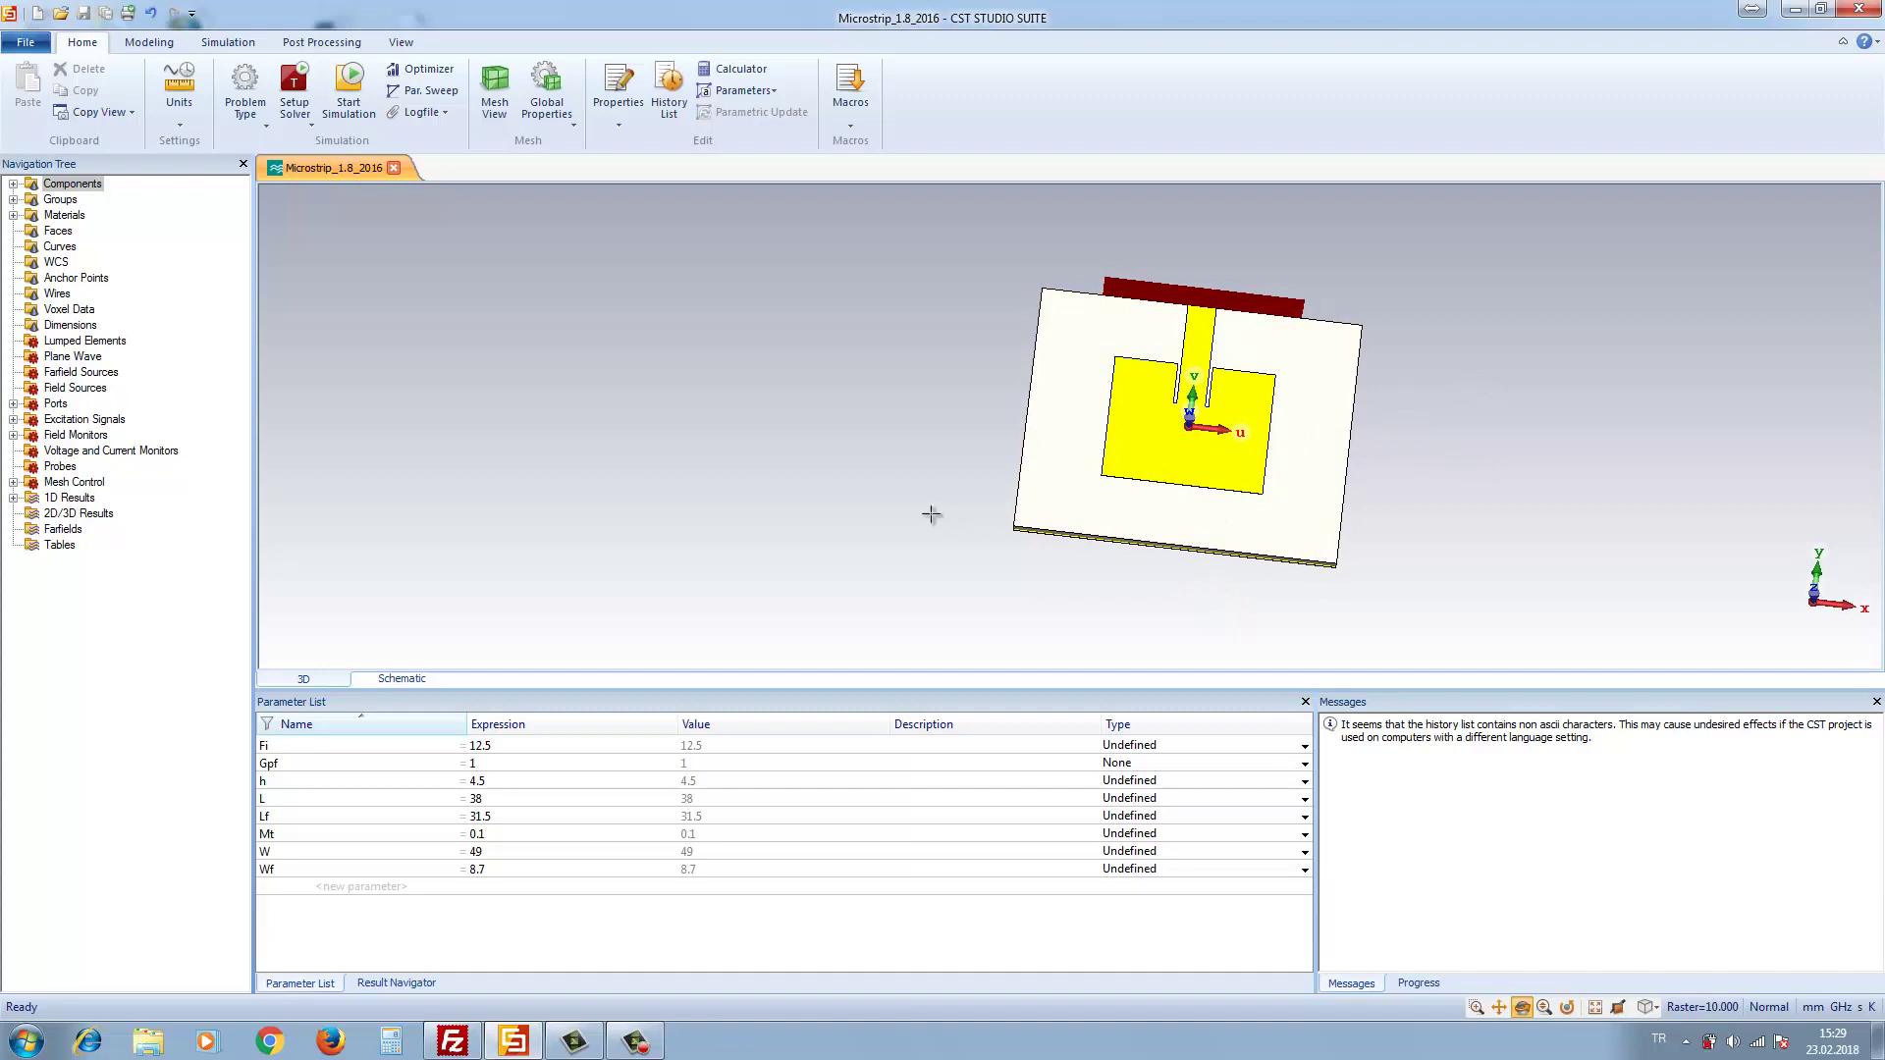
drag(930, 514, 913, 551)
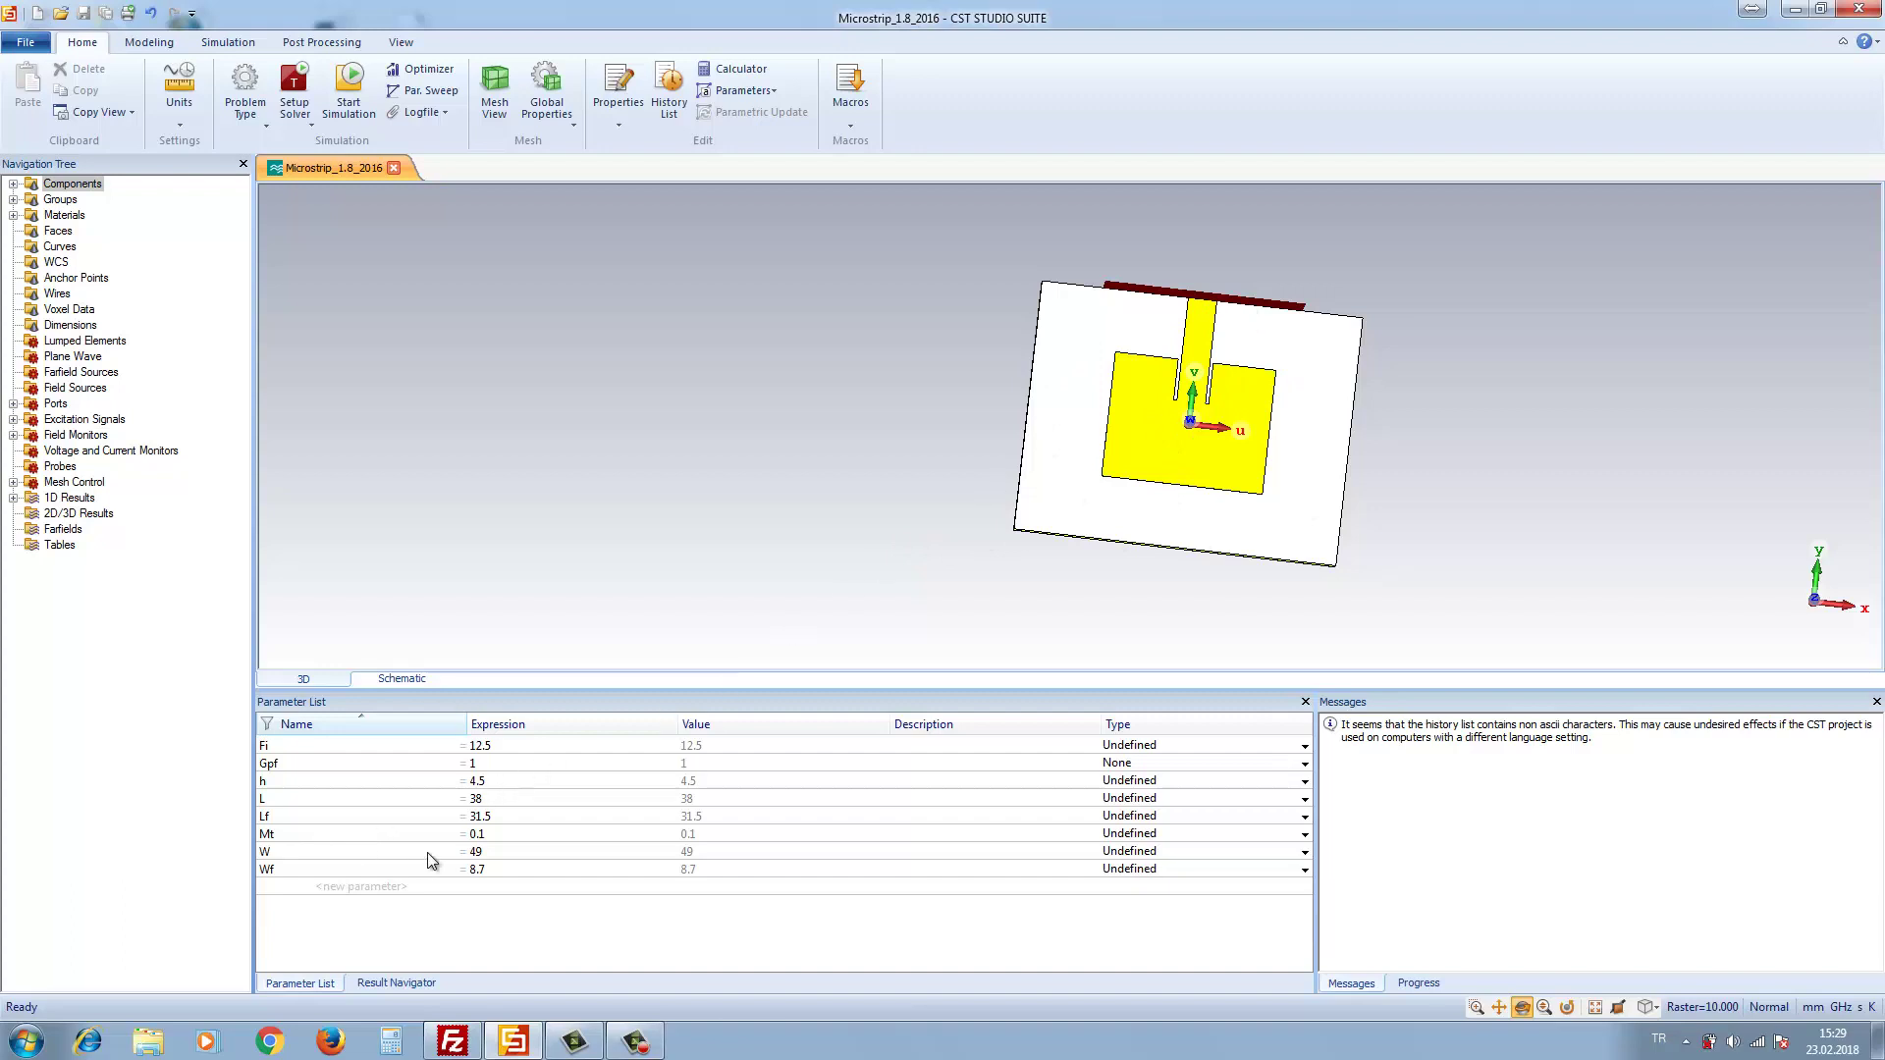
click(484, 855)
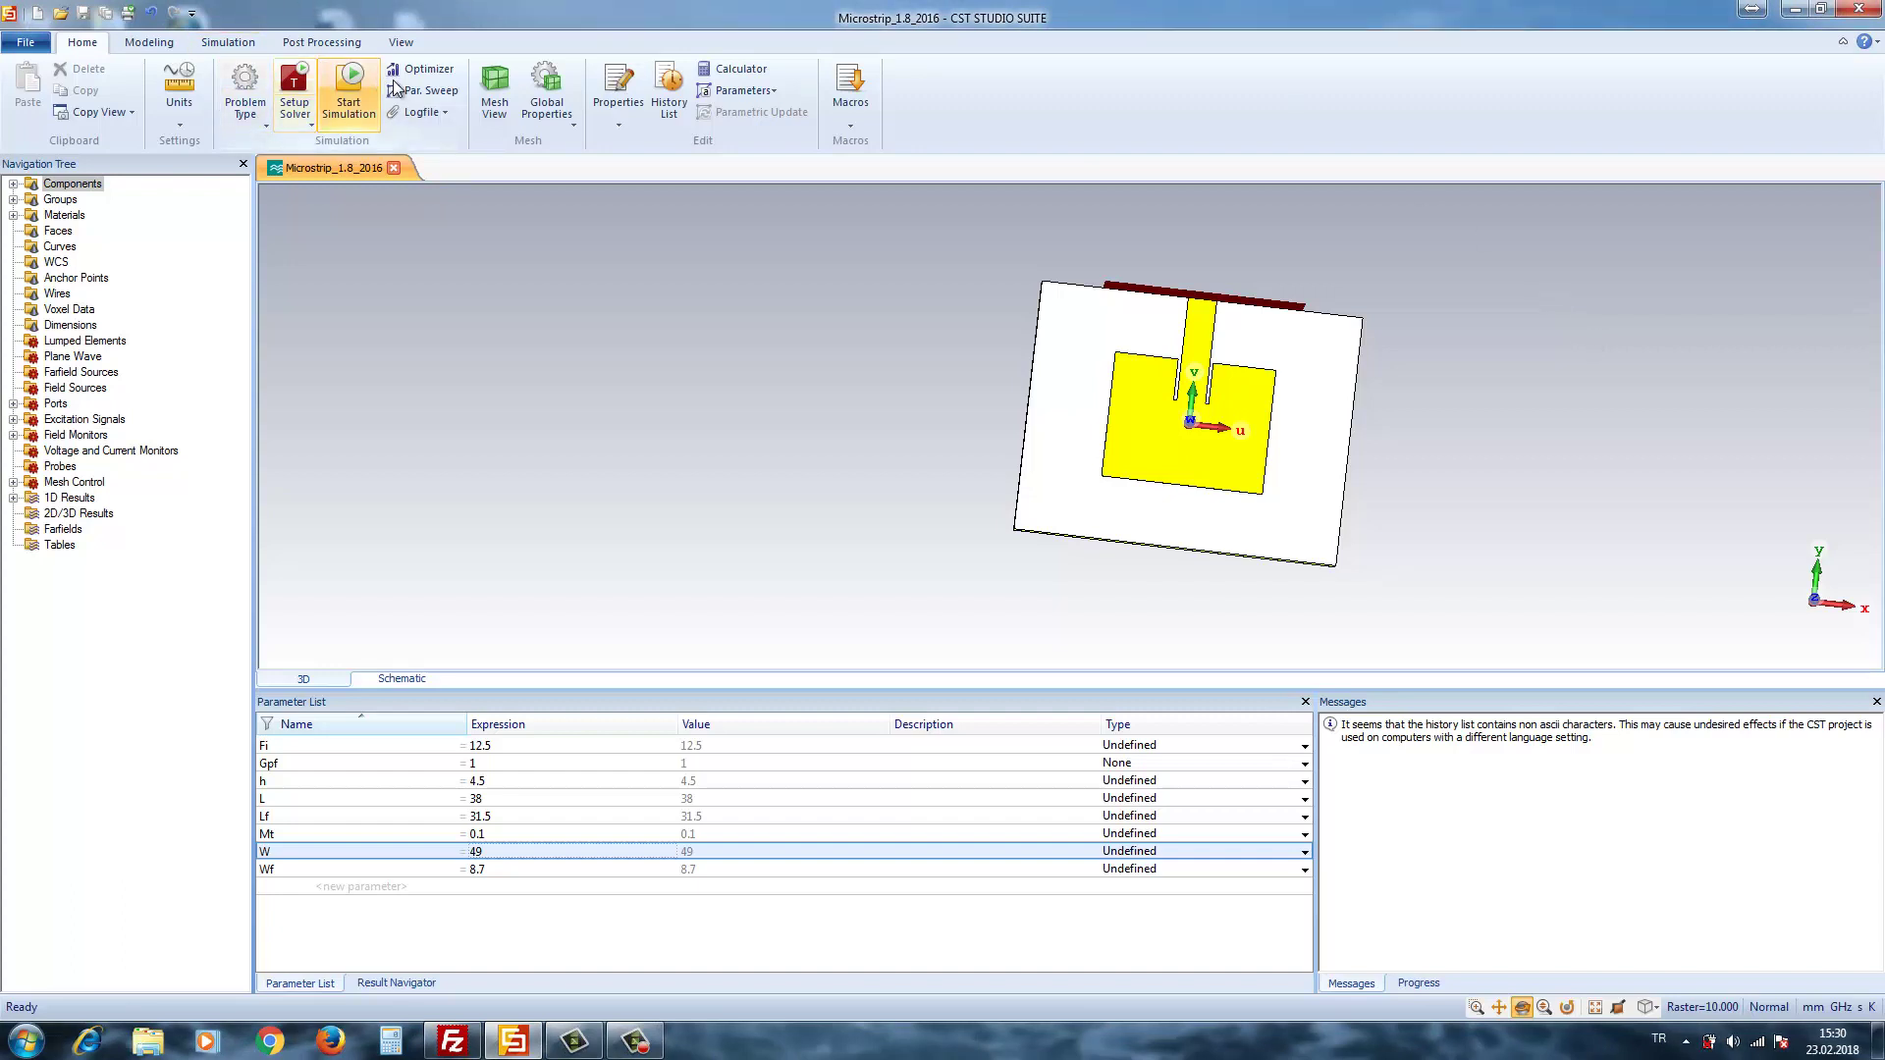
click(433, 92)
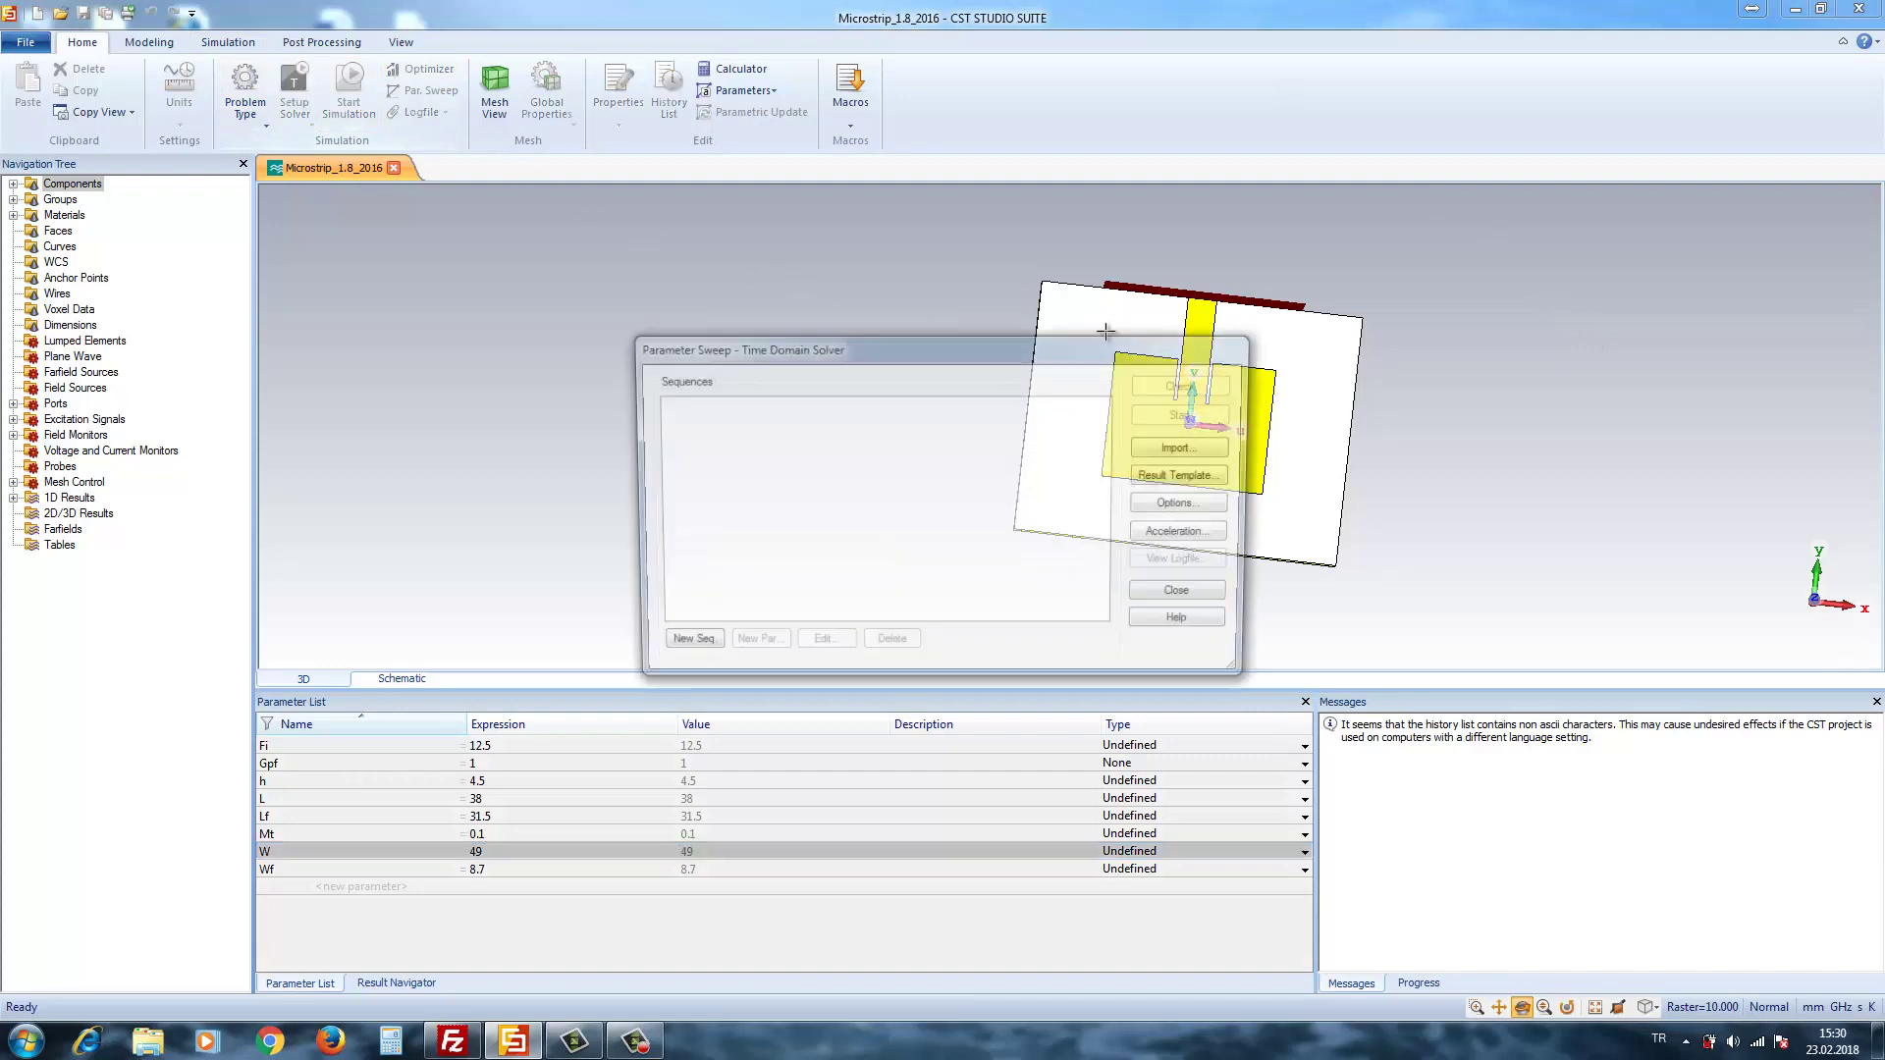
drag(1009, 353, 711, 285)
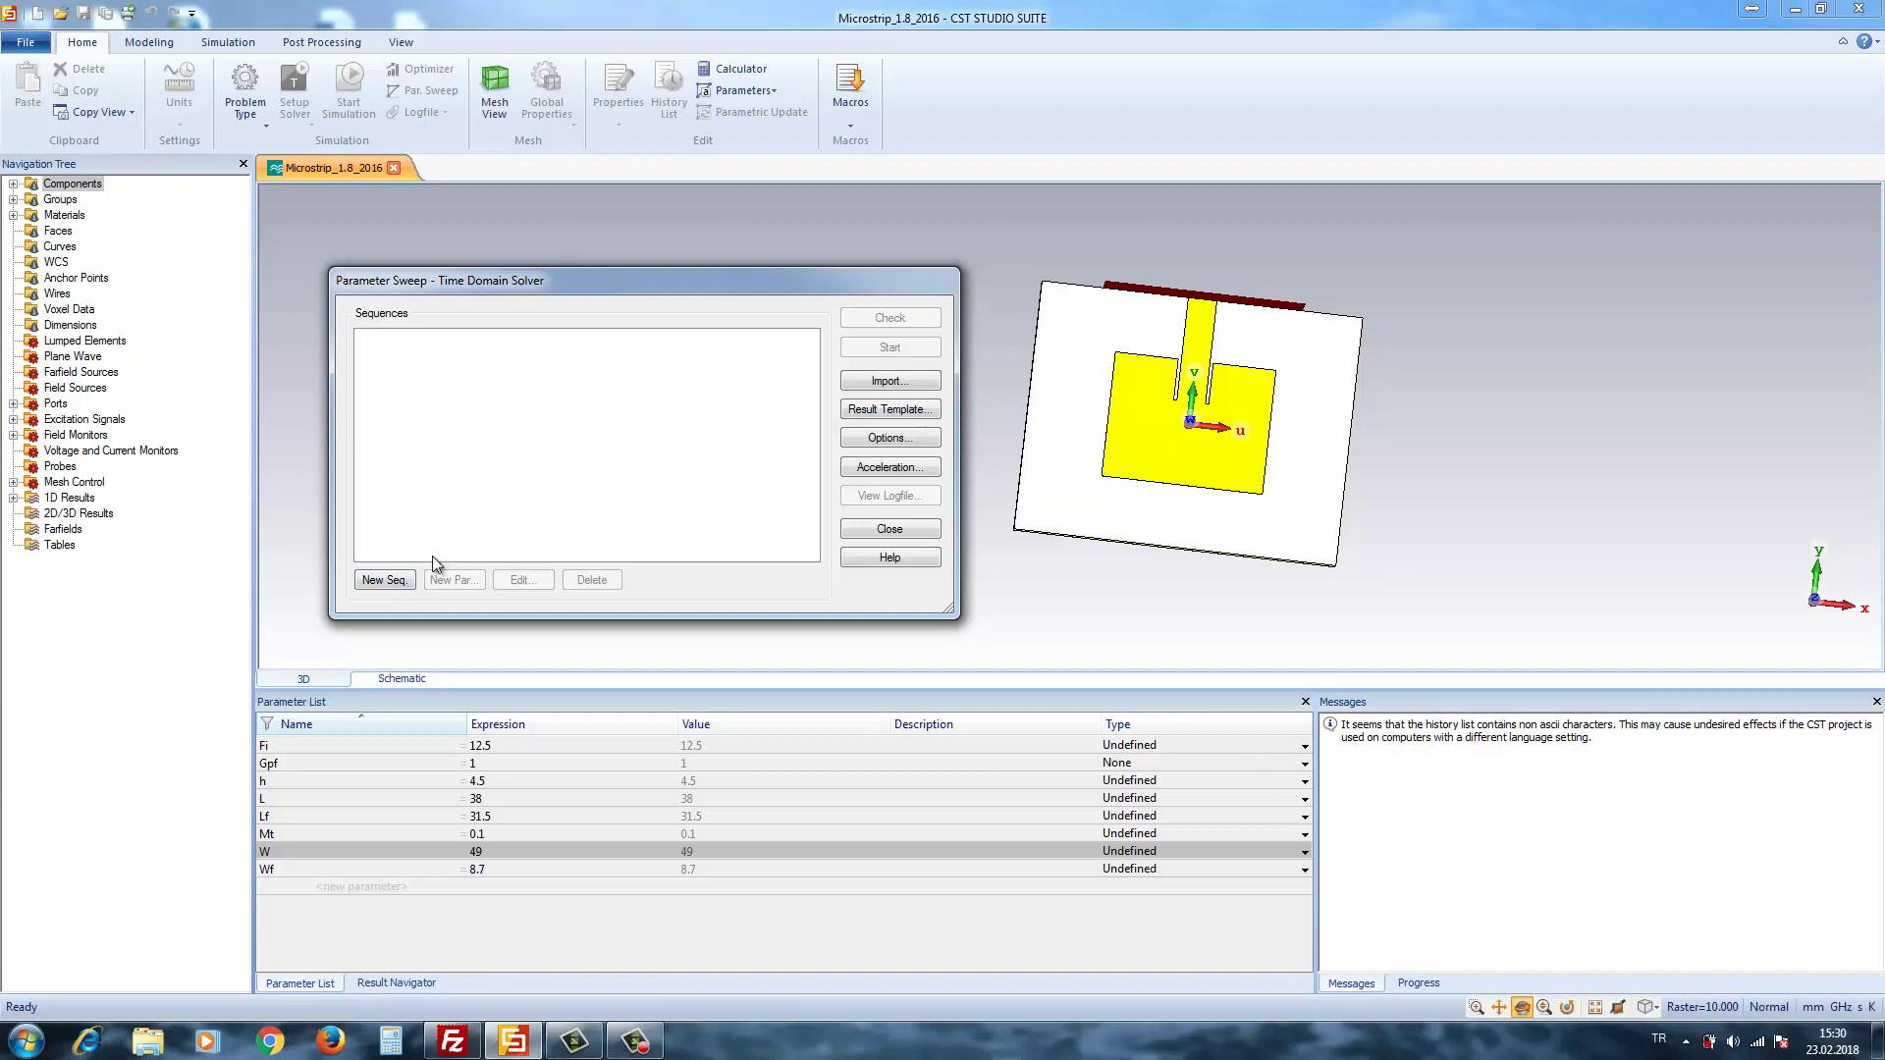
- Create a new sweep sequence that varies W linearly from 42 to 60 using 3 samples
click(393, 580)
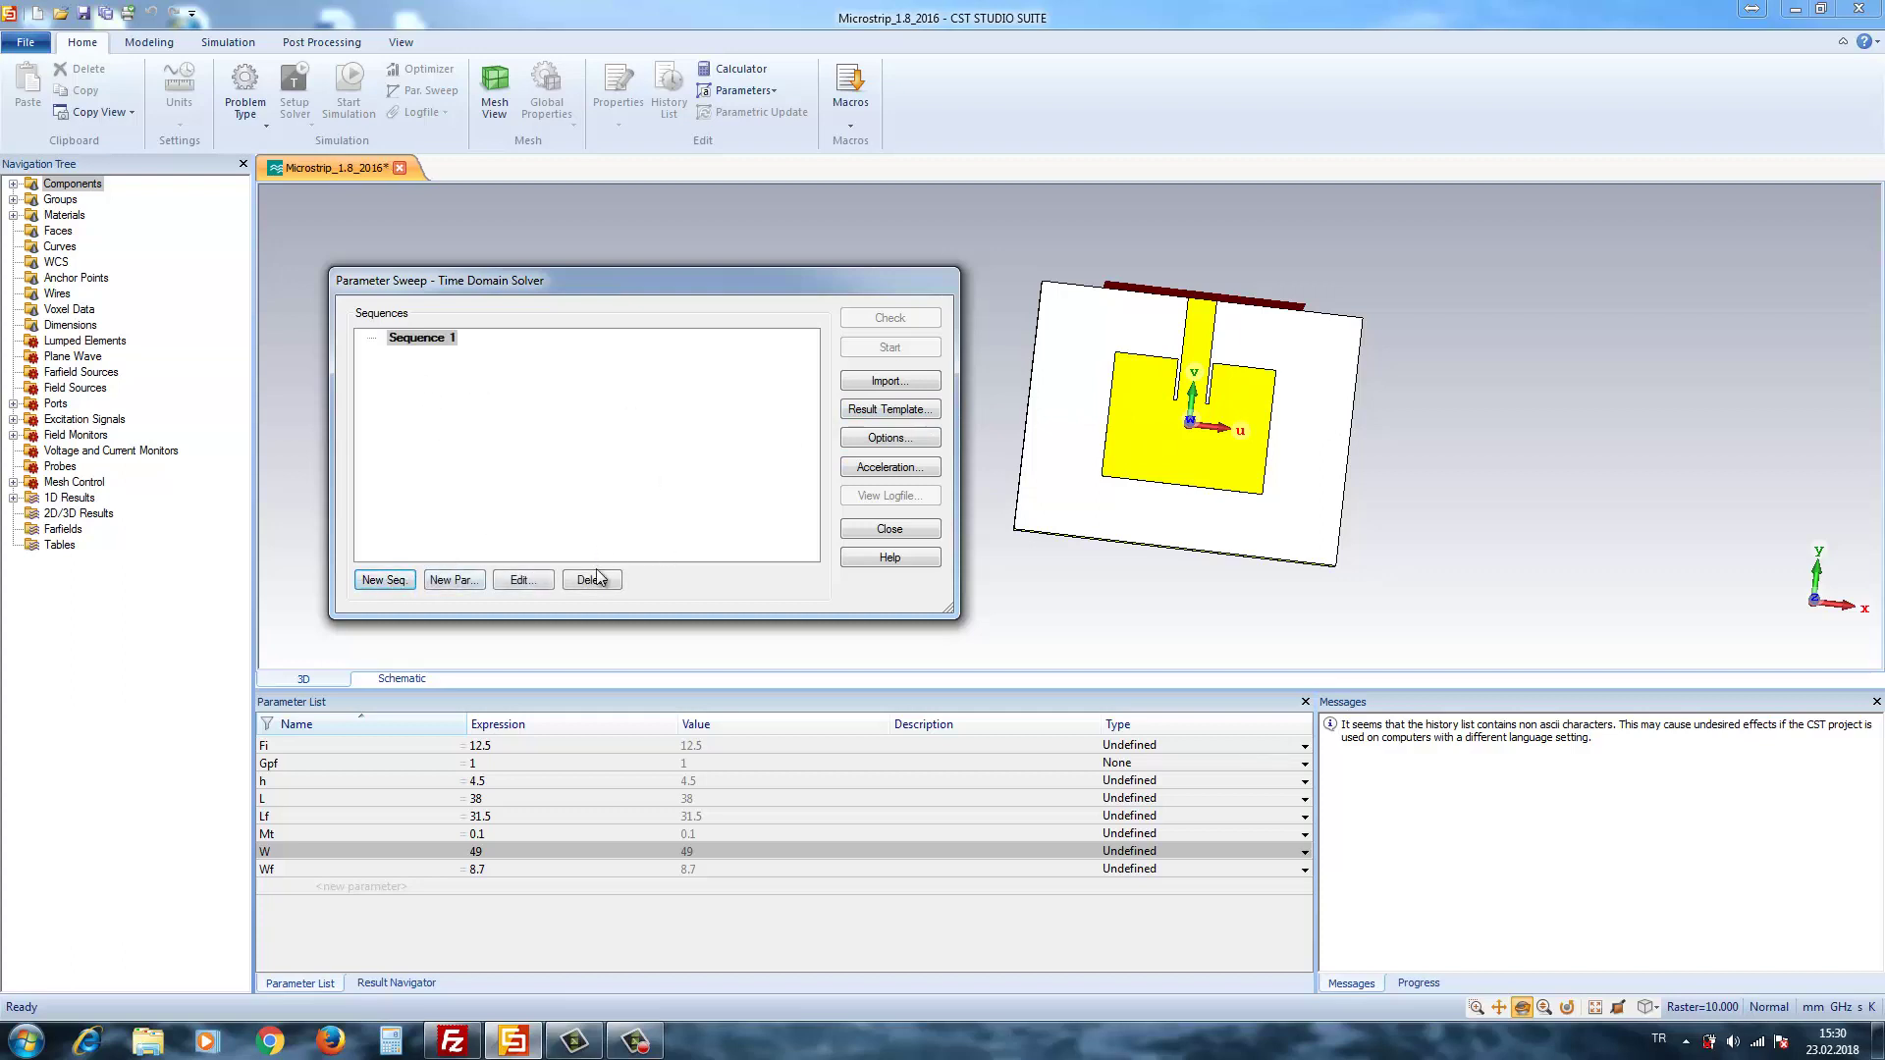
click(456, 580)
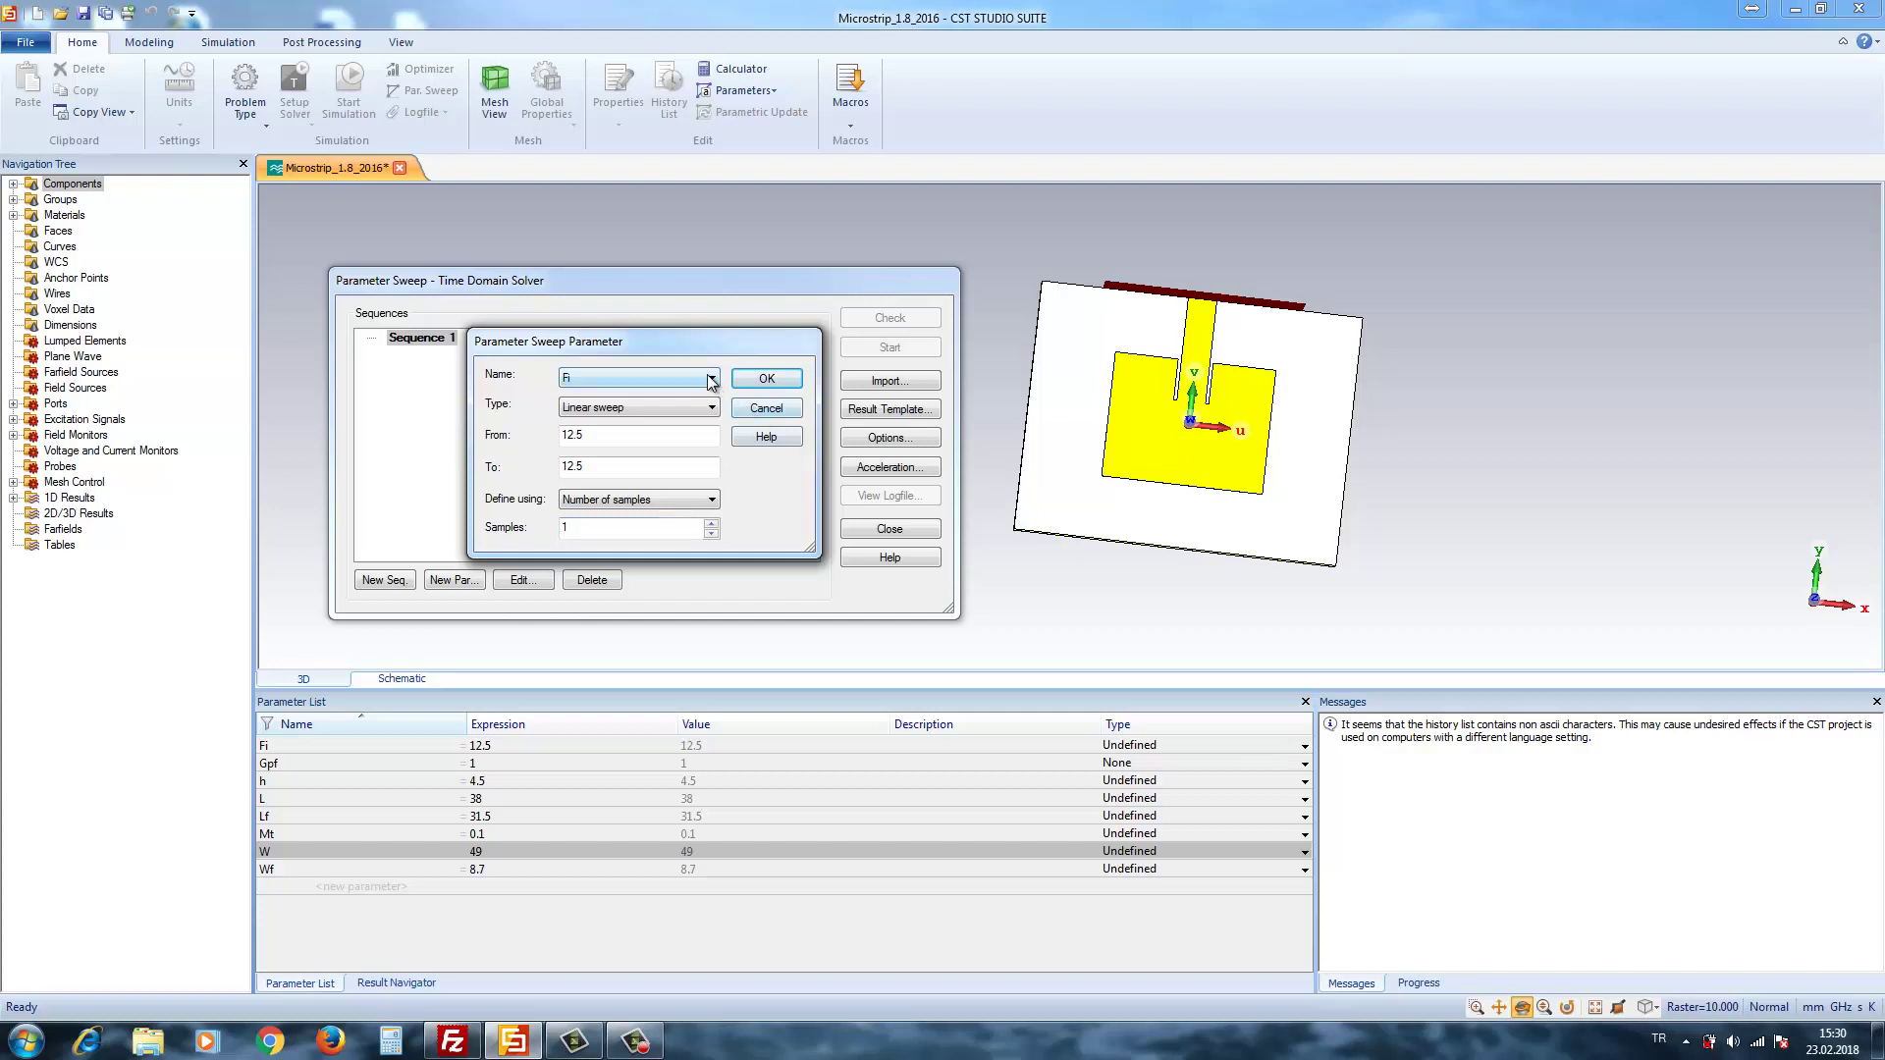
click(712, 379)
click(626, 472)
click(587, 470)
click(710, 524)
click(619, 438)
click(770, 379)
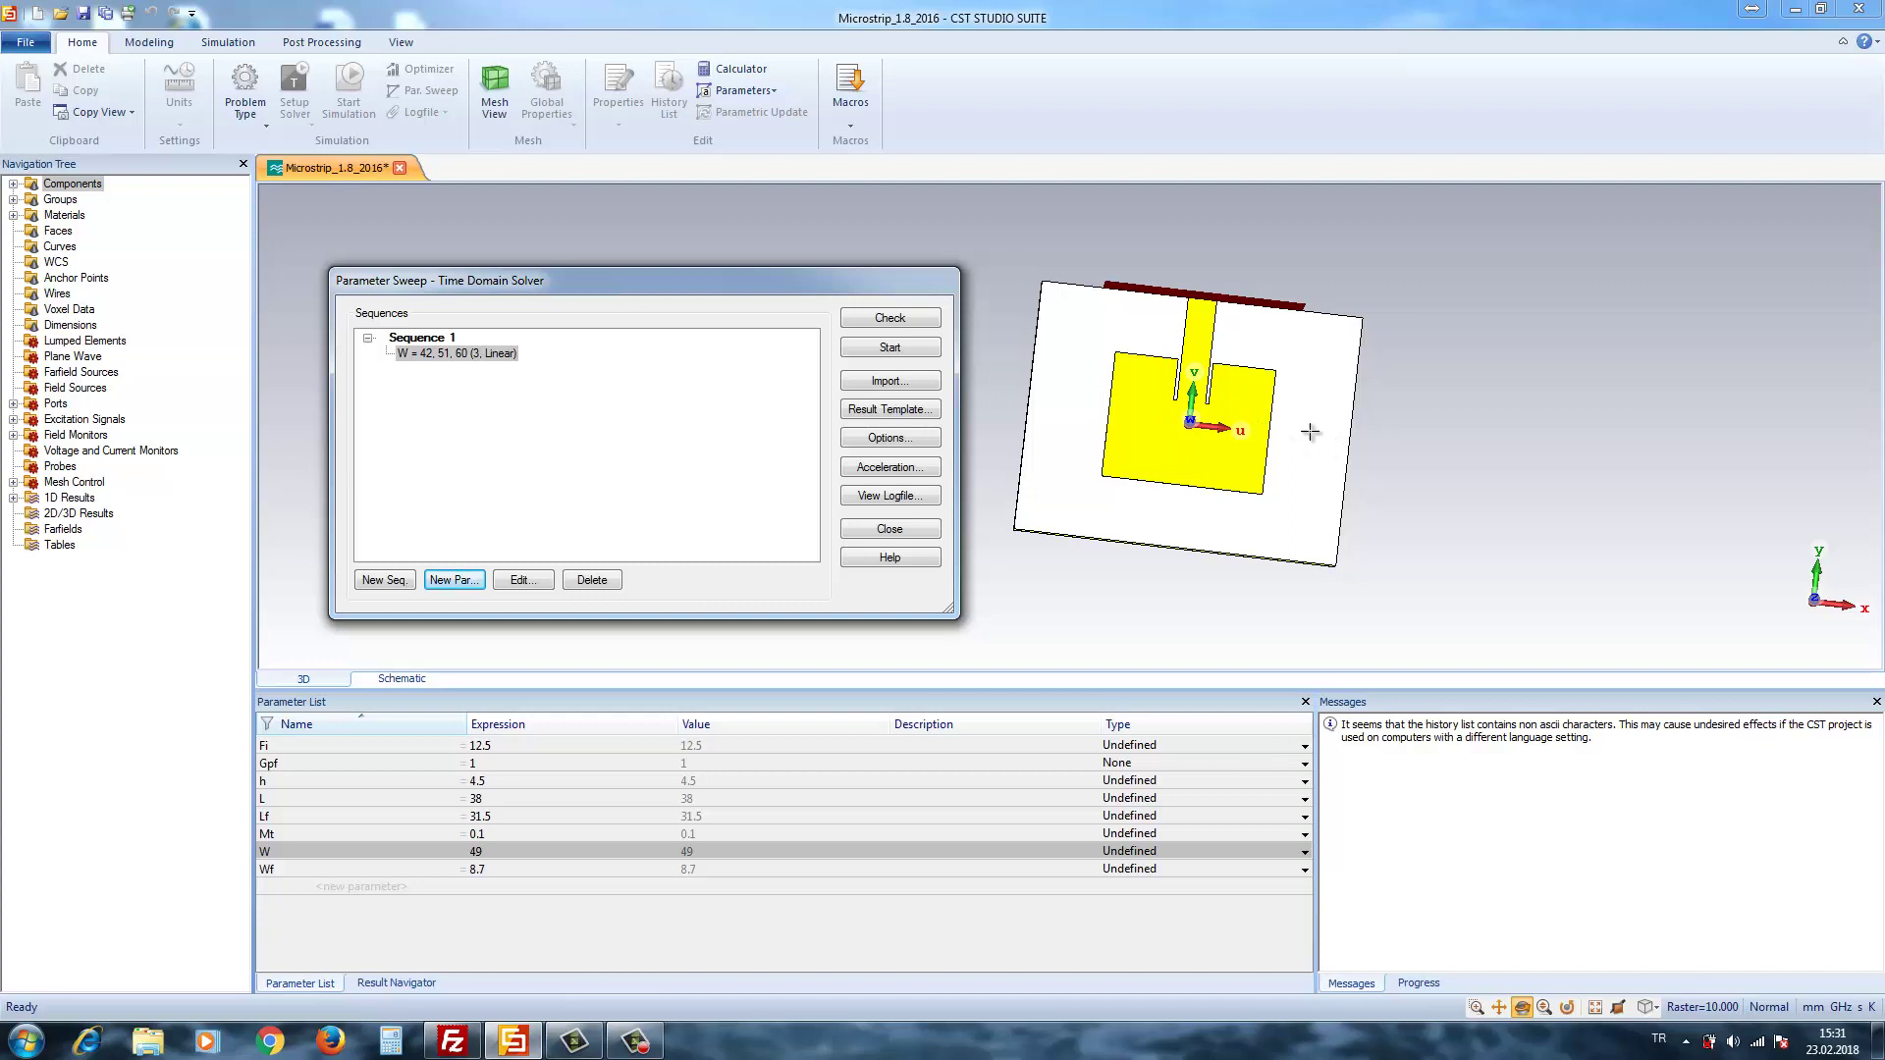
- Start the parameter sweep and display the solver messages
click(888, 348)
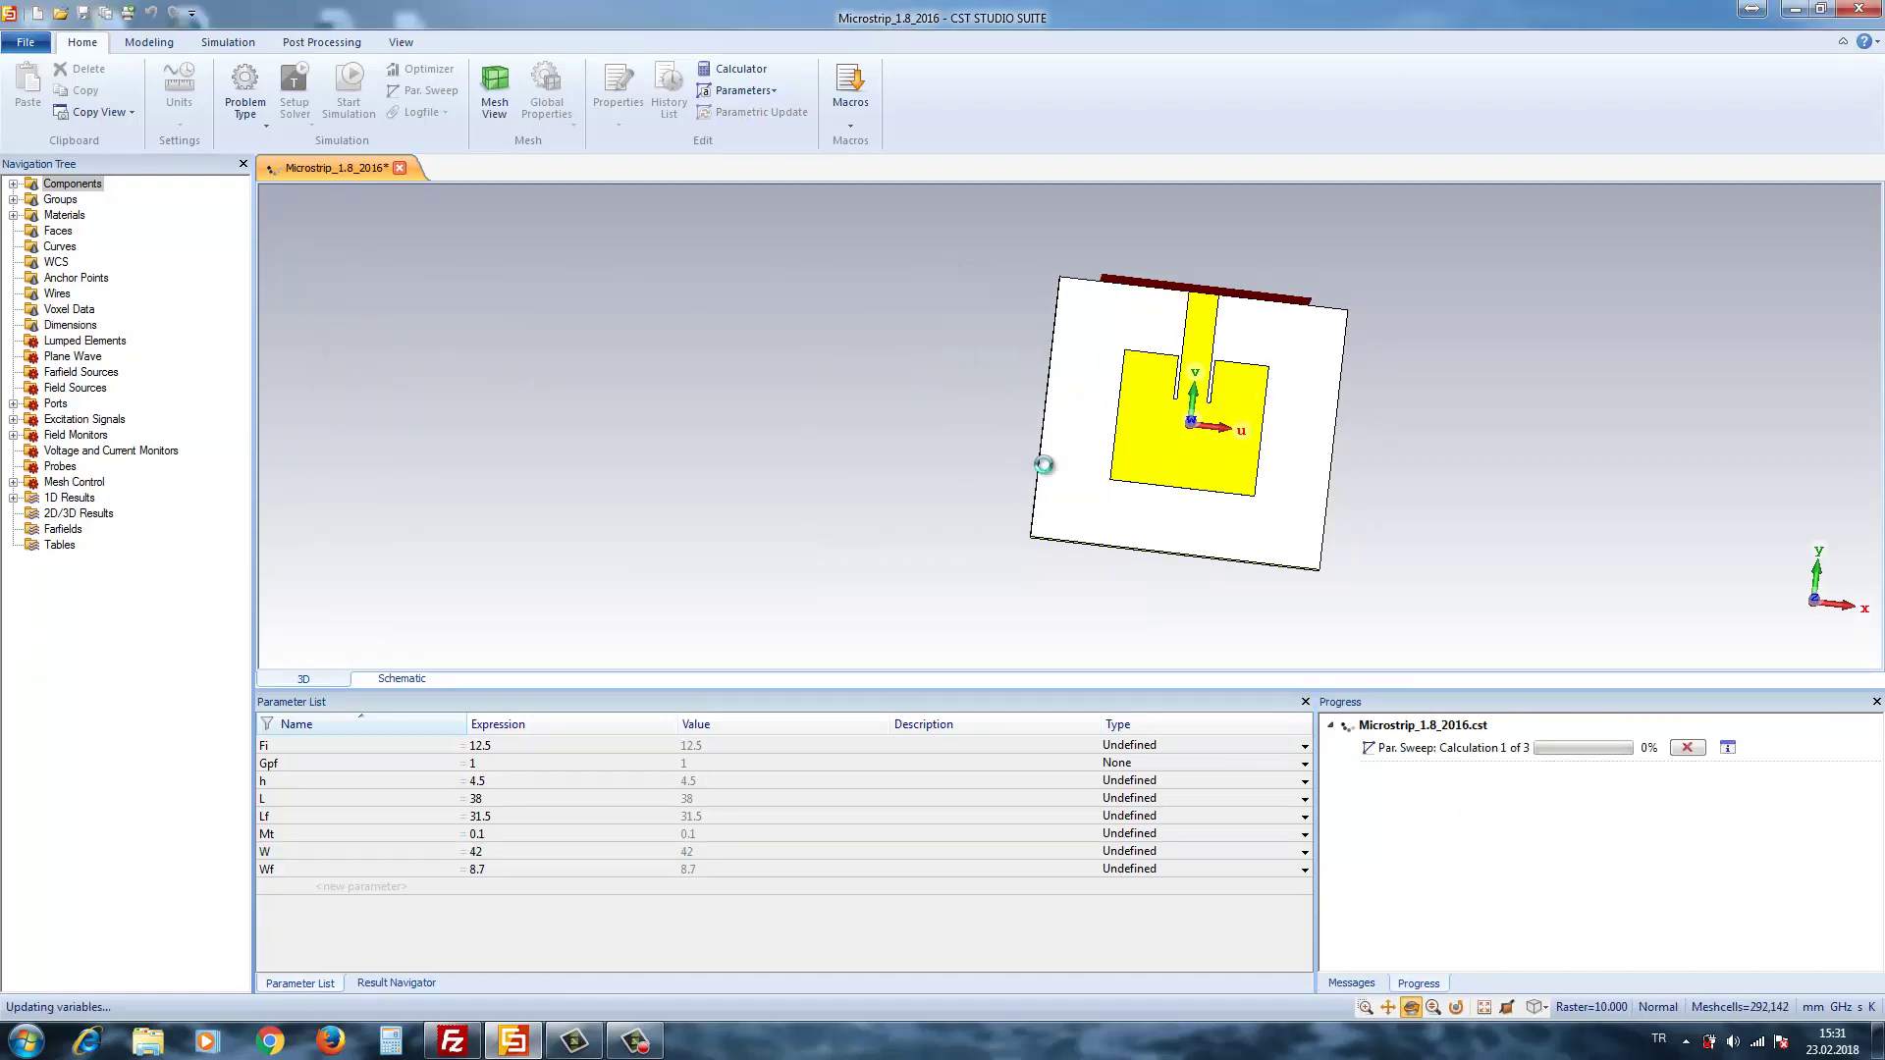
click(1353, 983)
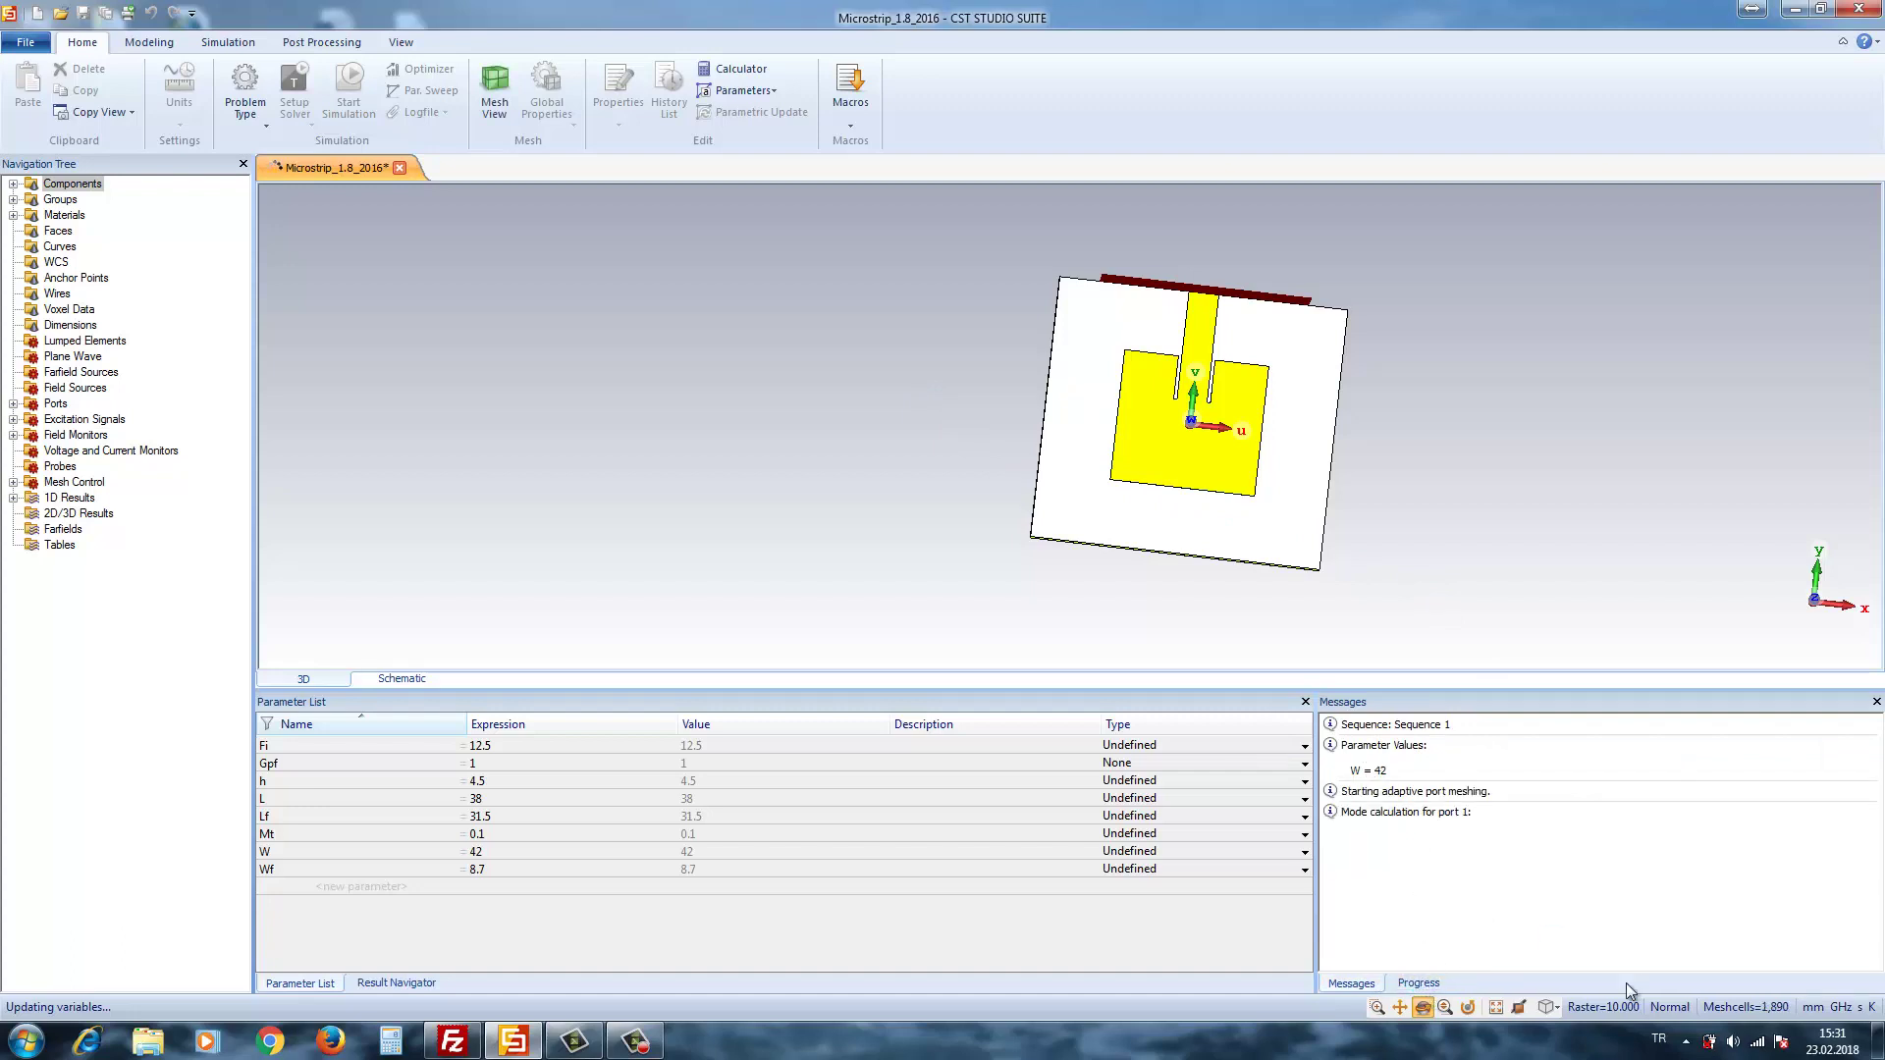
click(634, 1040)
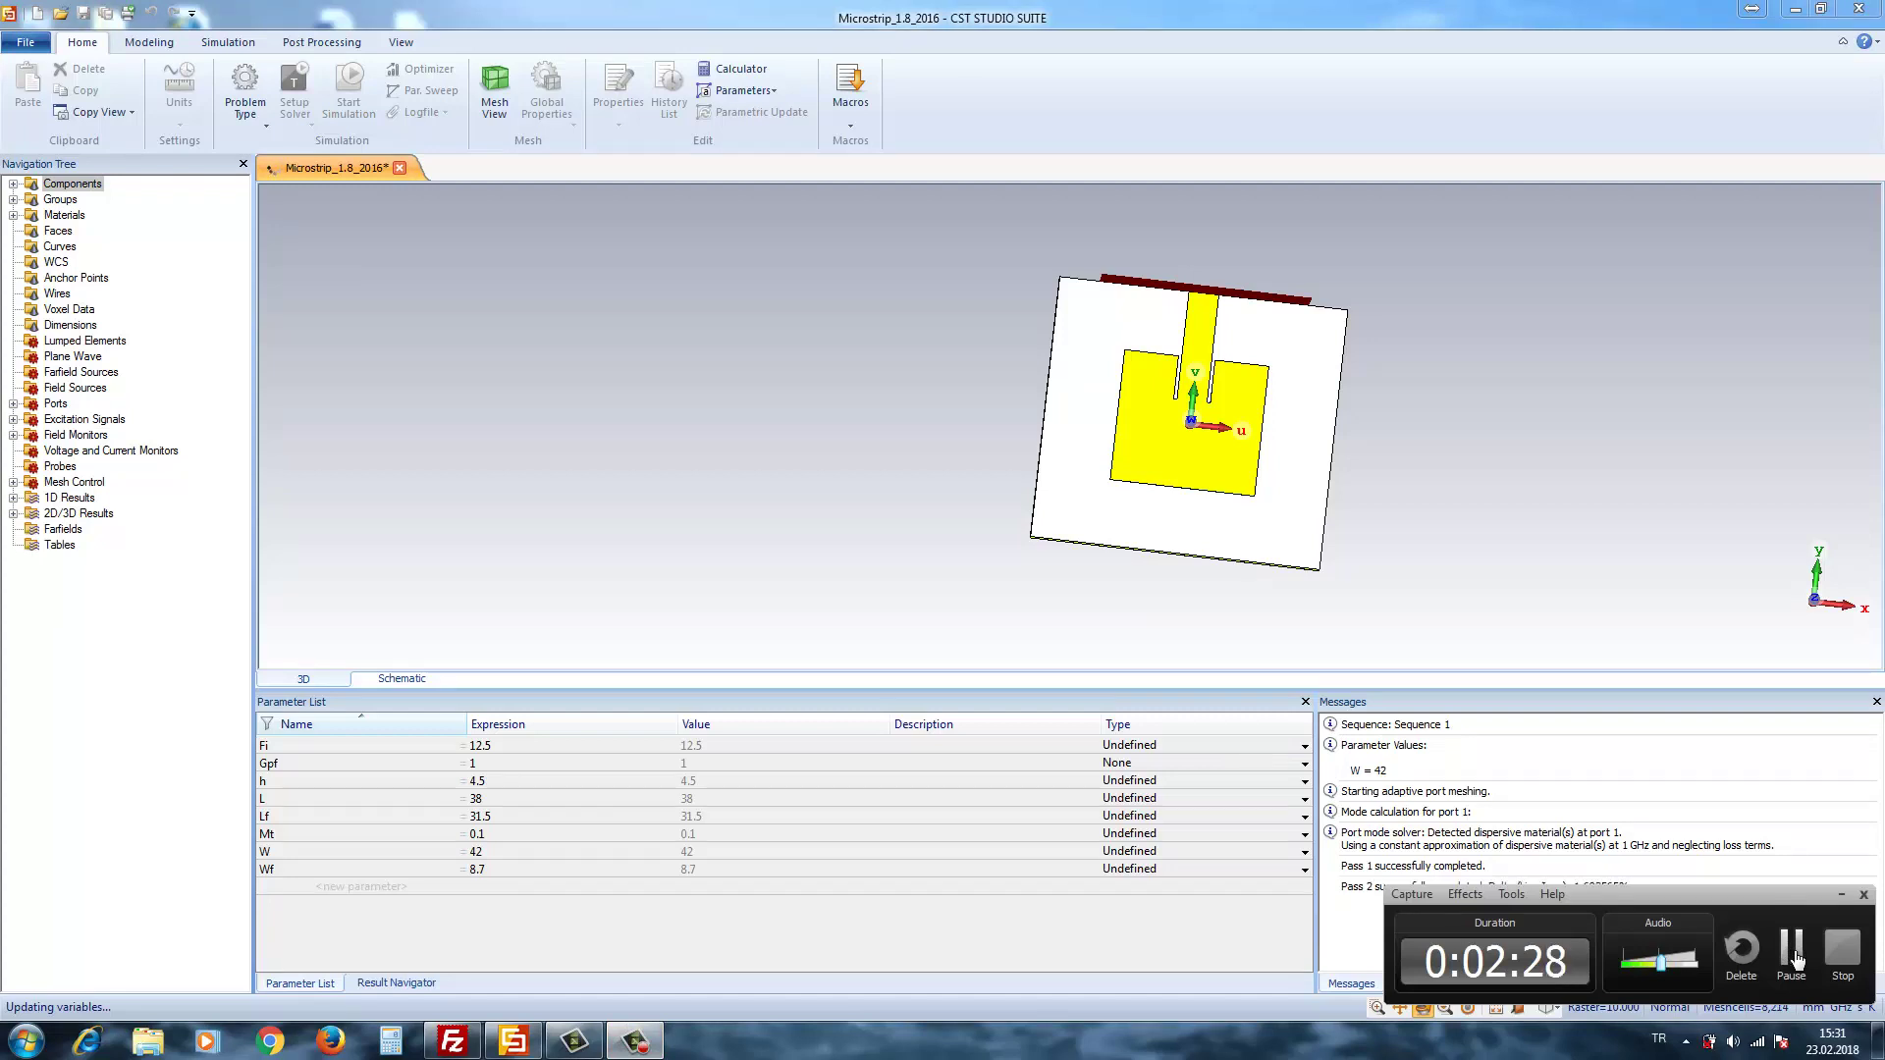
click(1796, 957)
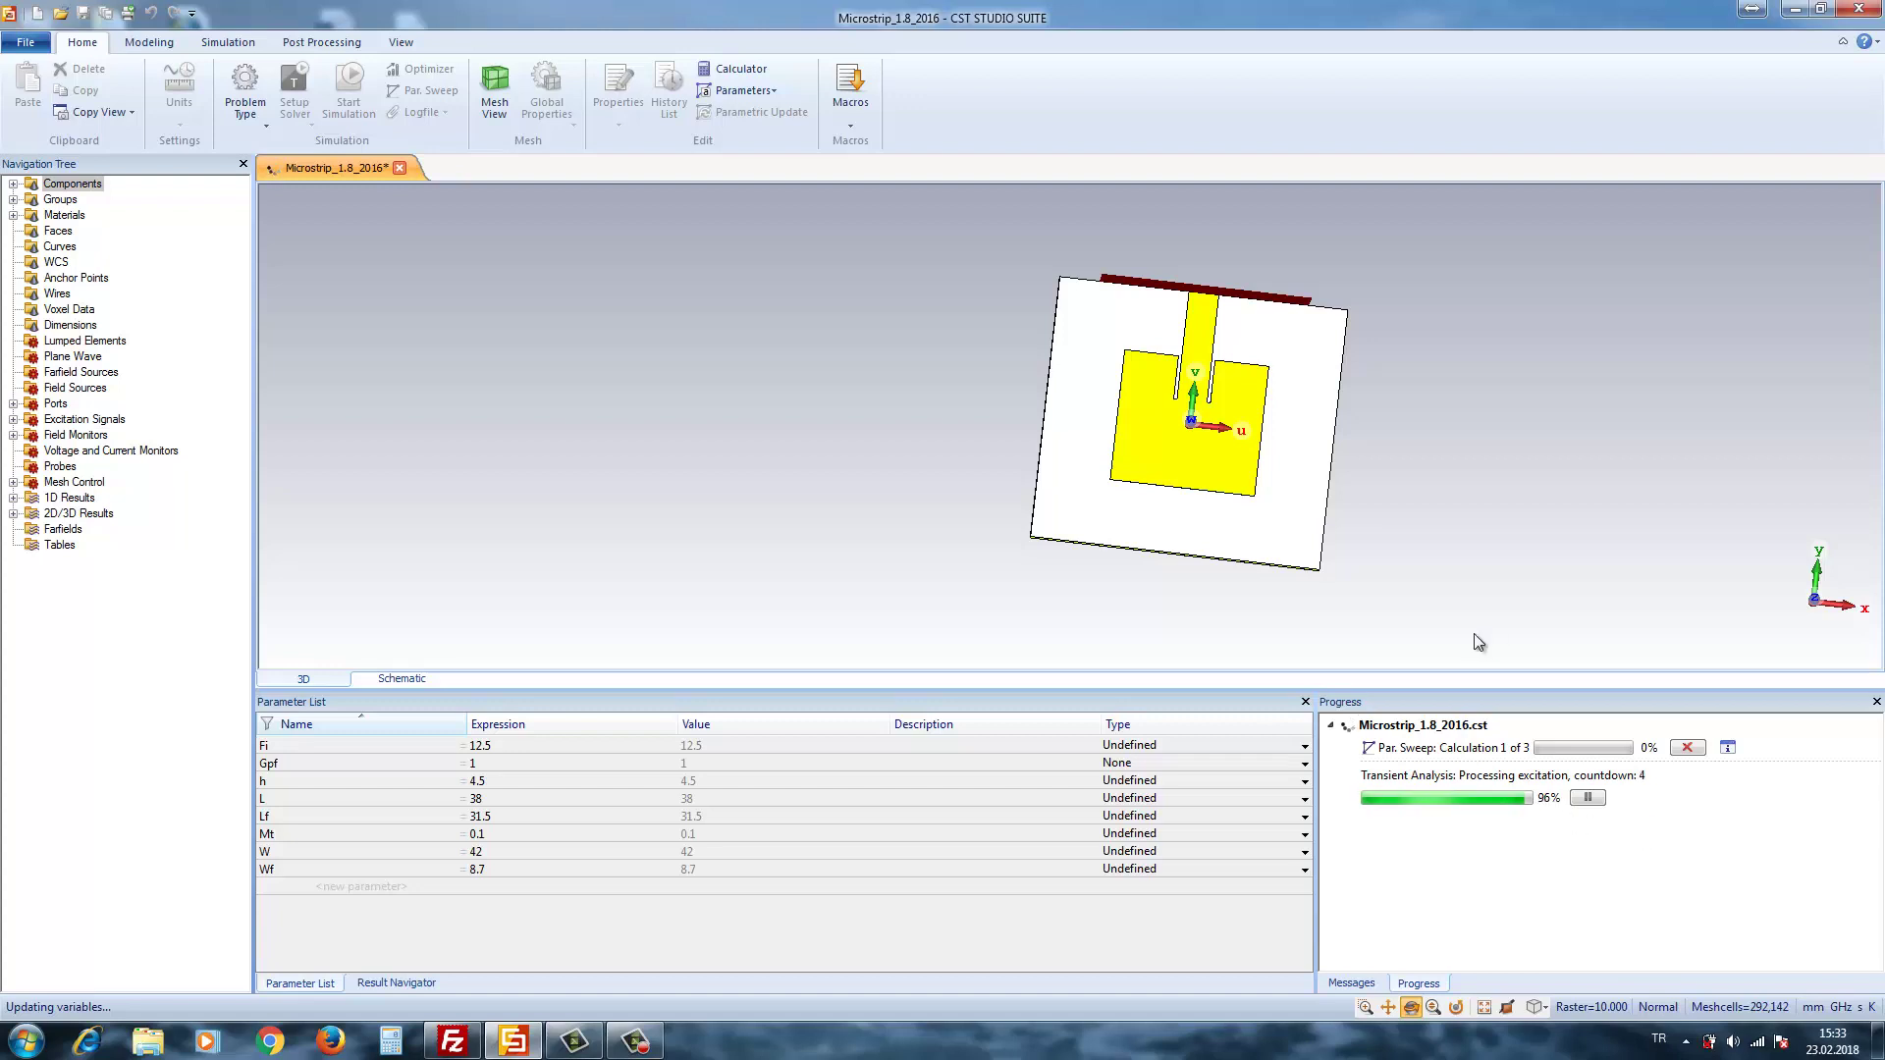
- Show the Result Navigator and check the messages and progress of the sweep's first calculation
click(399, 980)
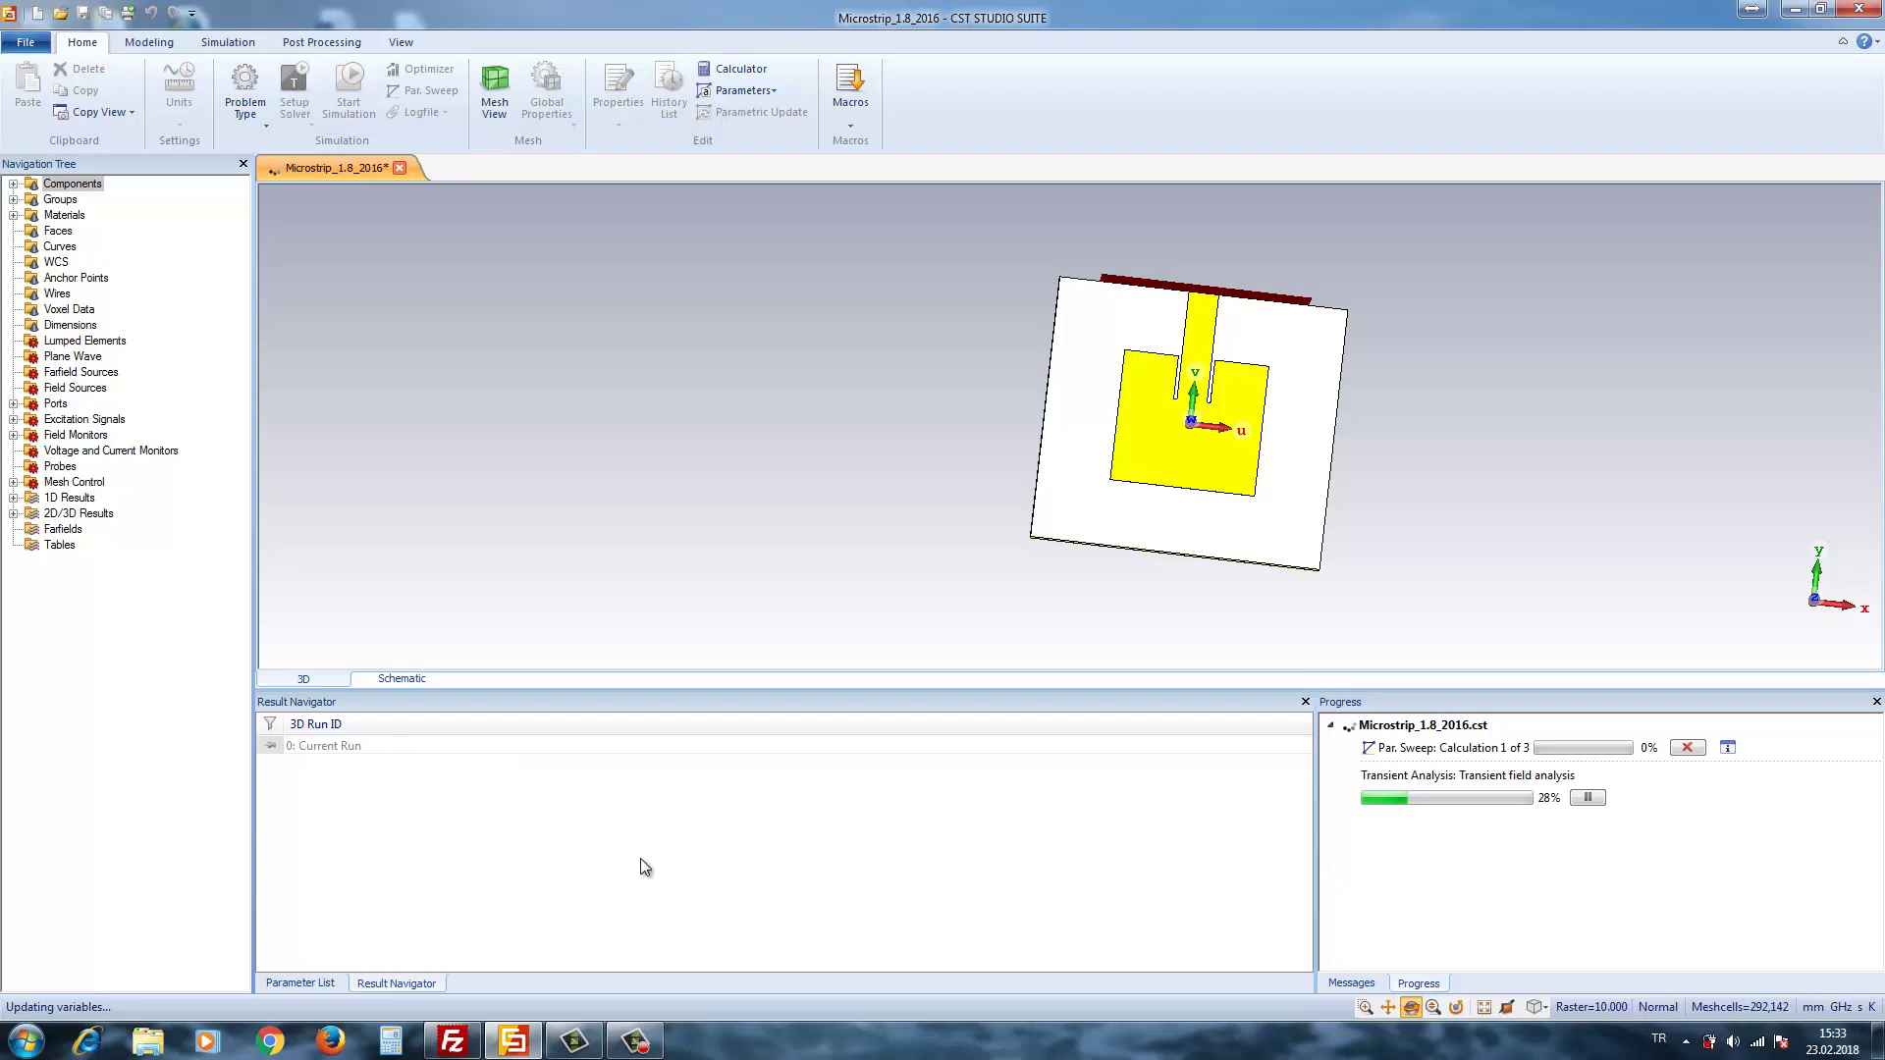
right_click(405, 700)
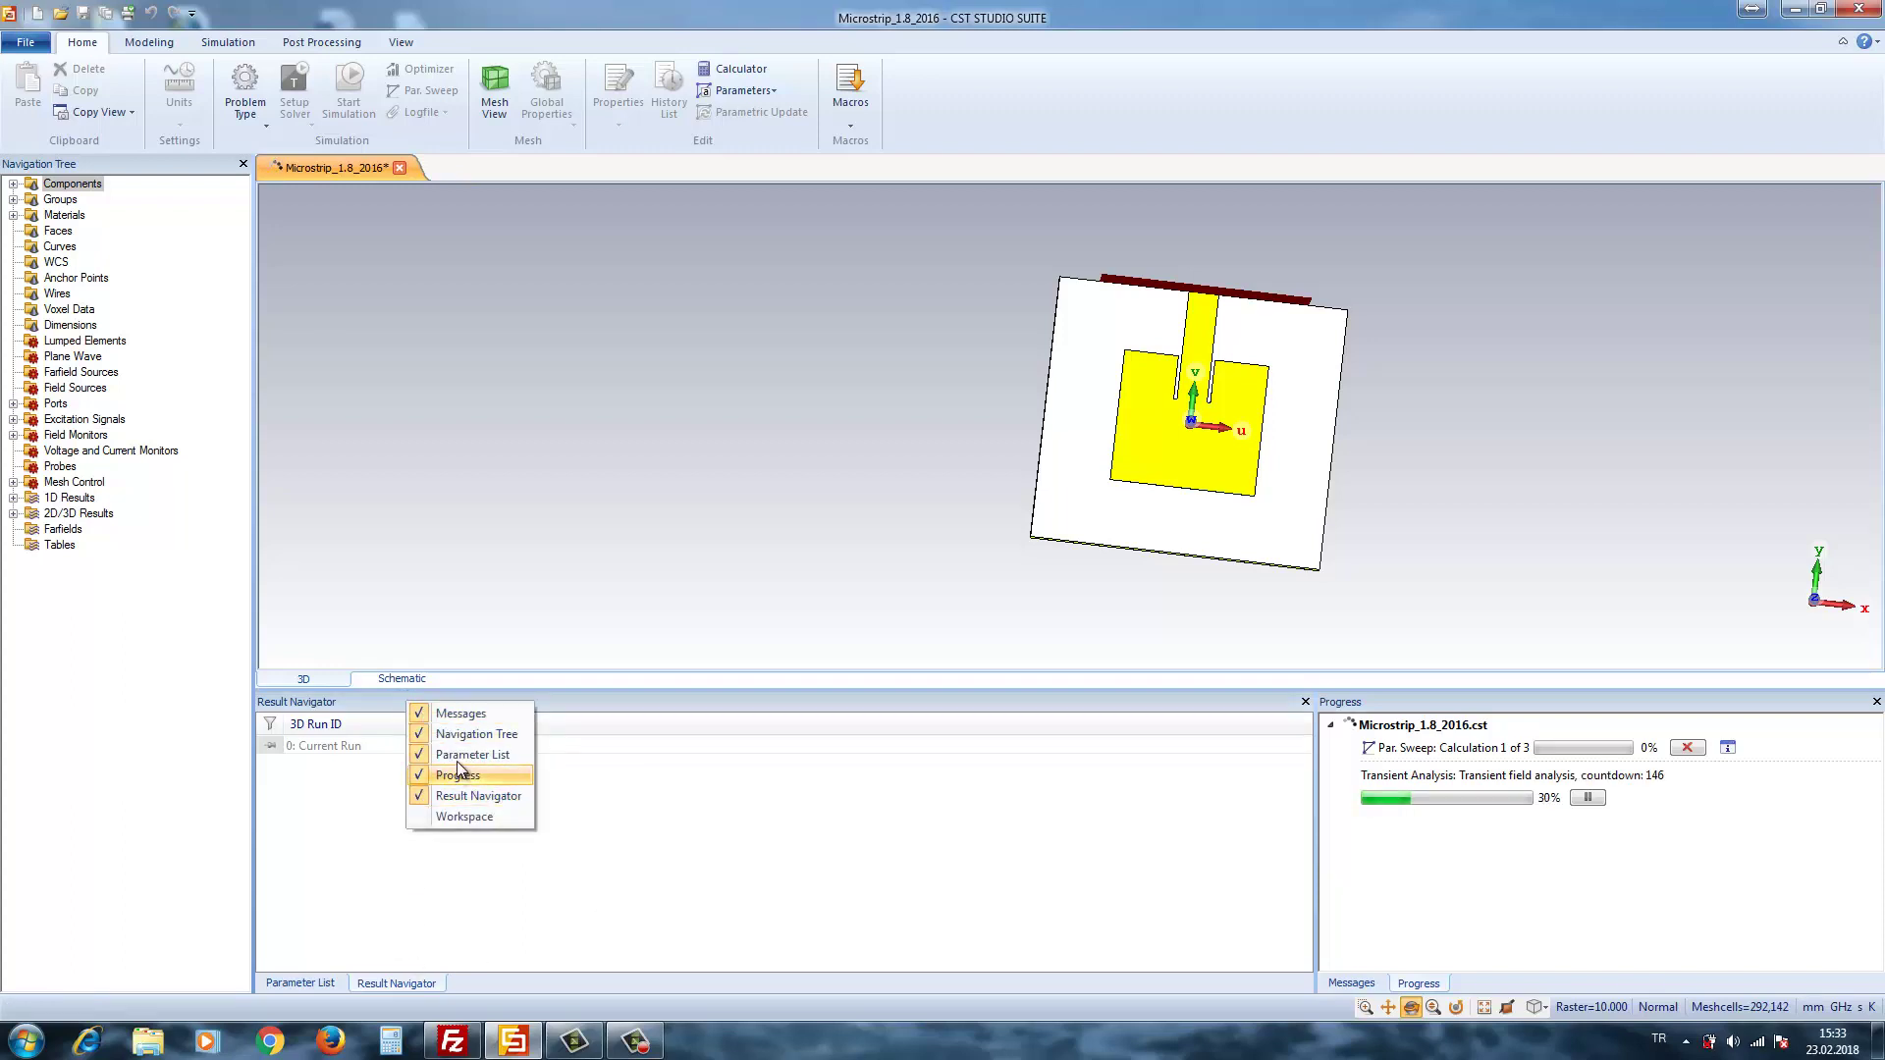
click(692, 815)
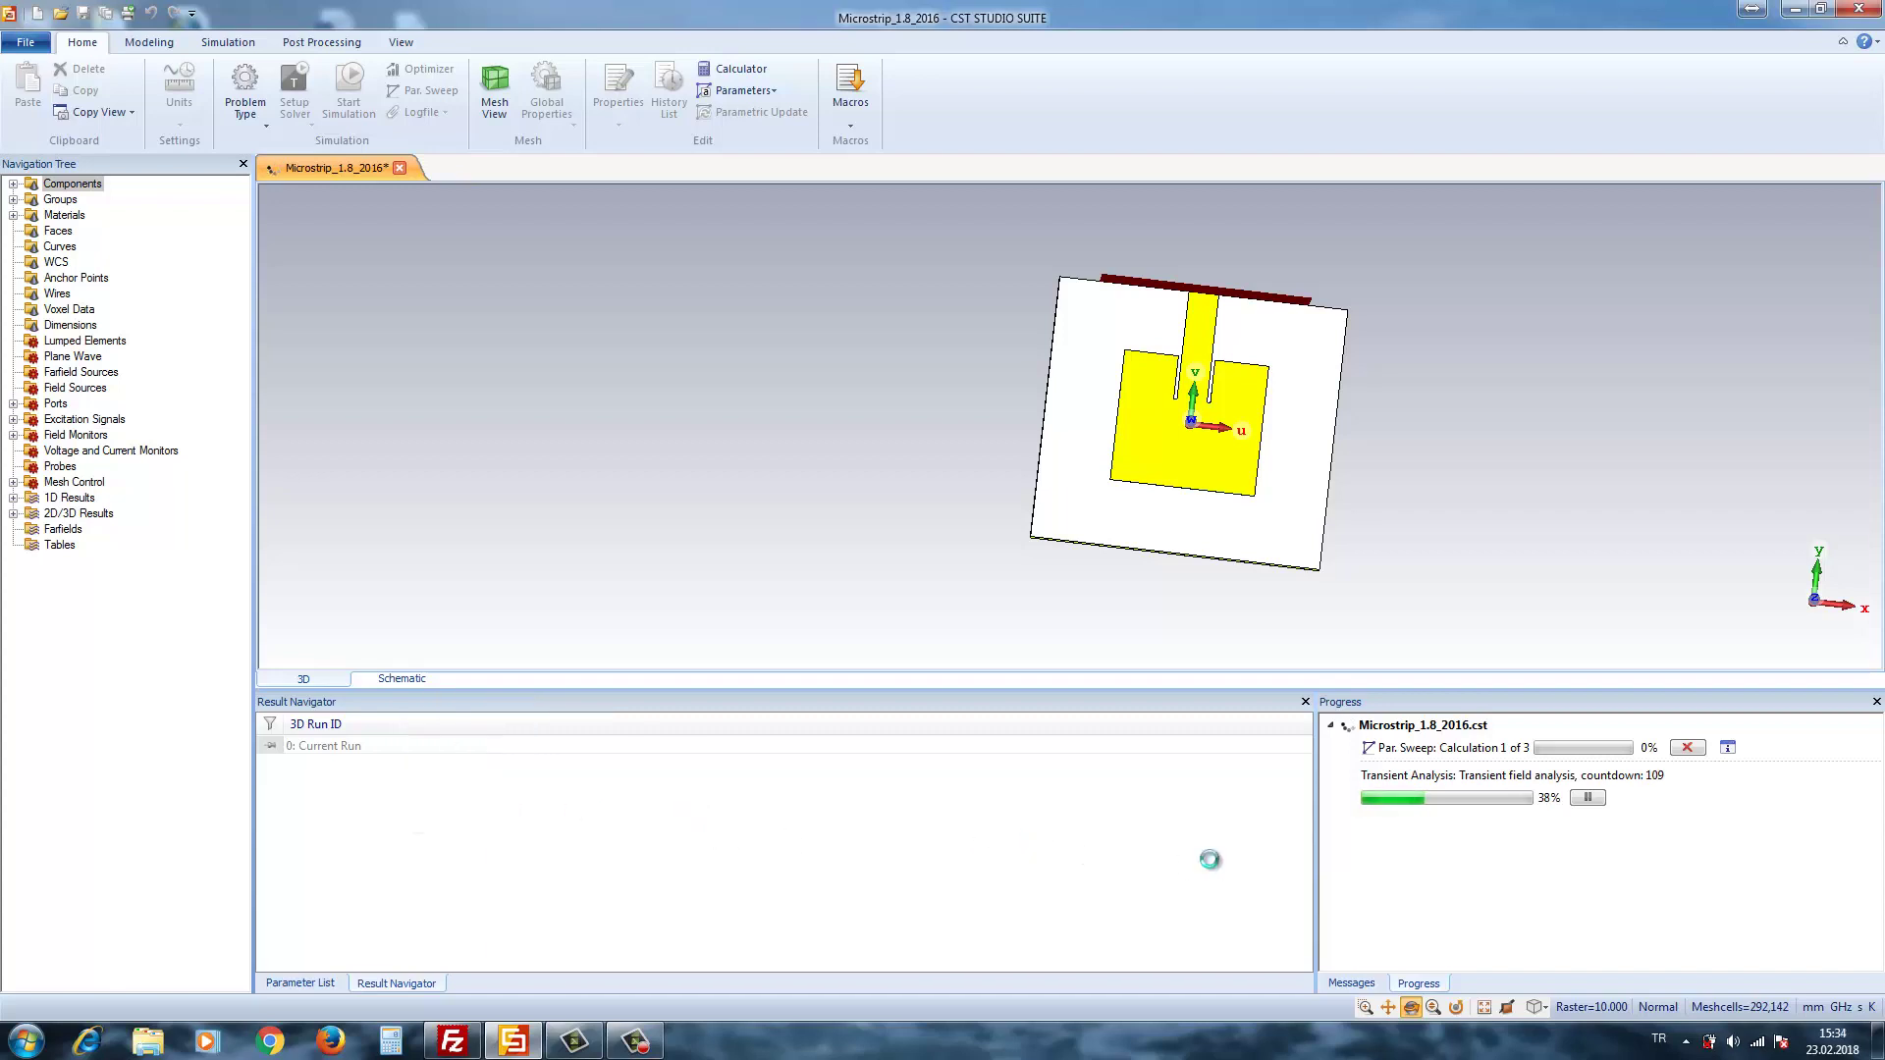
click(1360, 990)
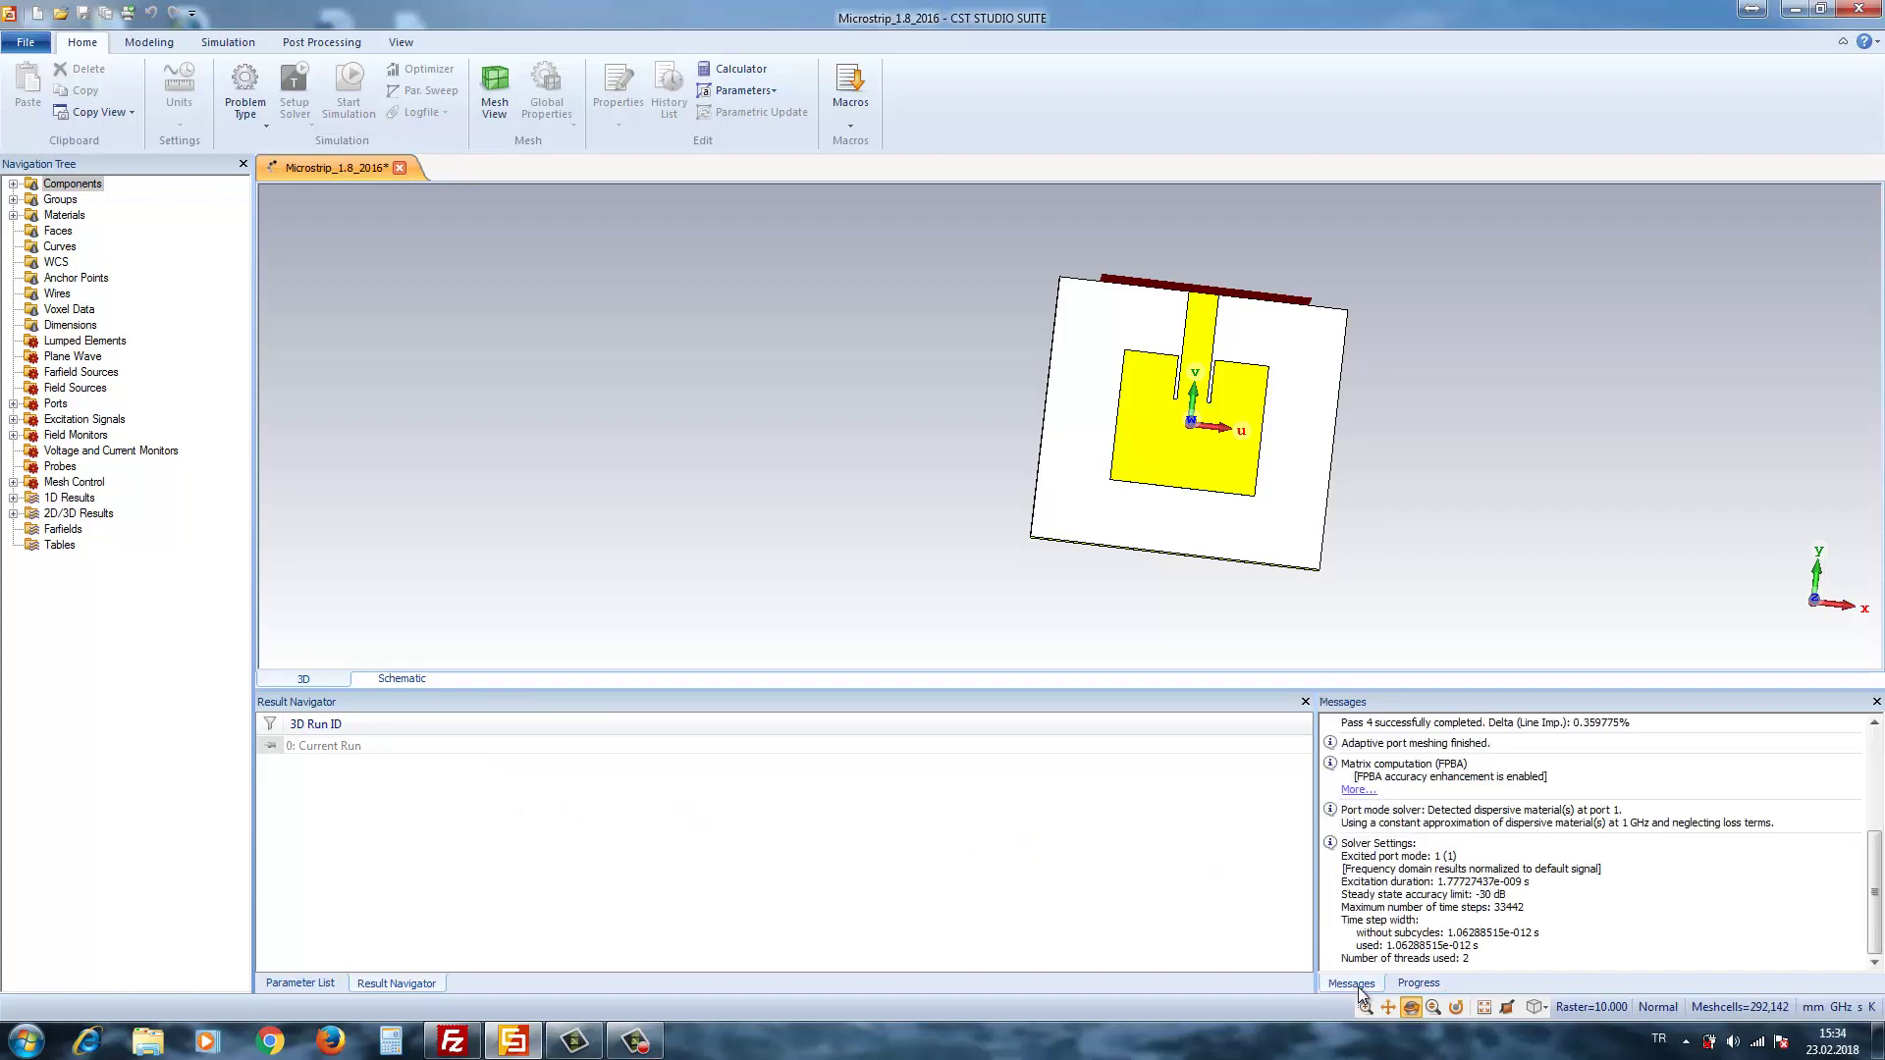
click(1421, 982)
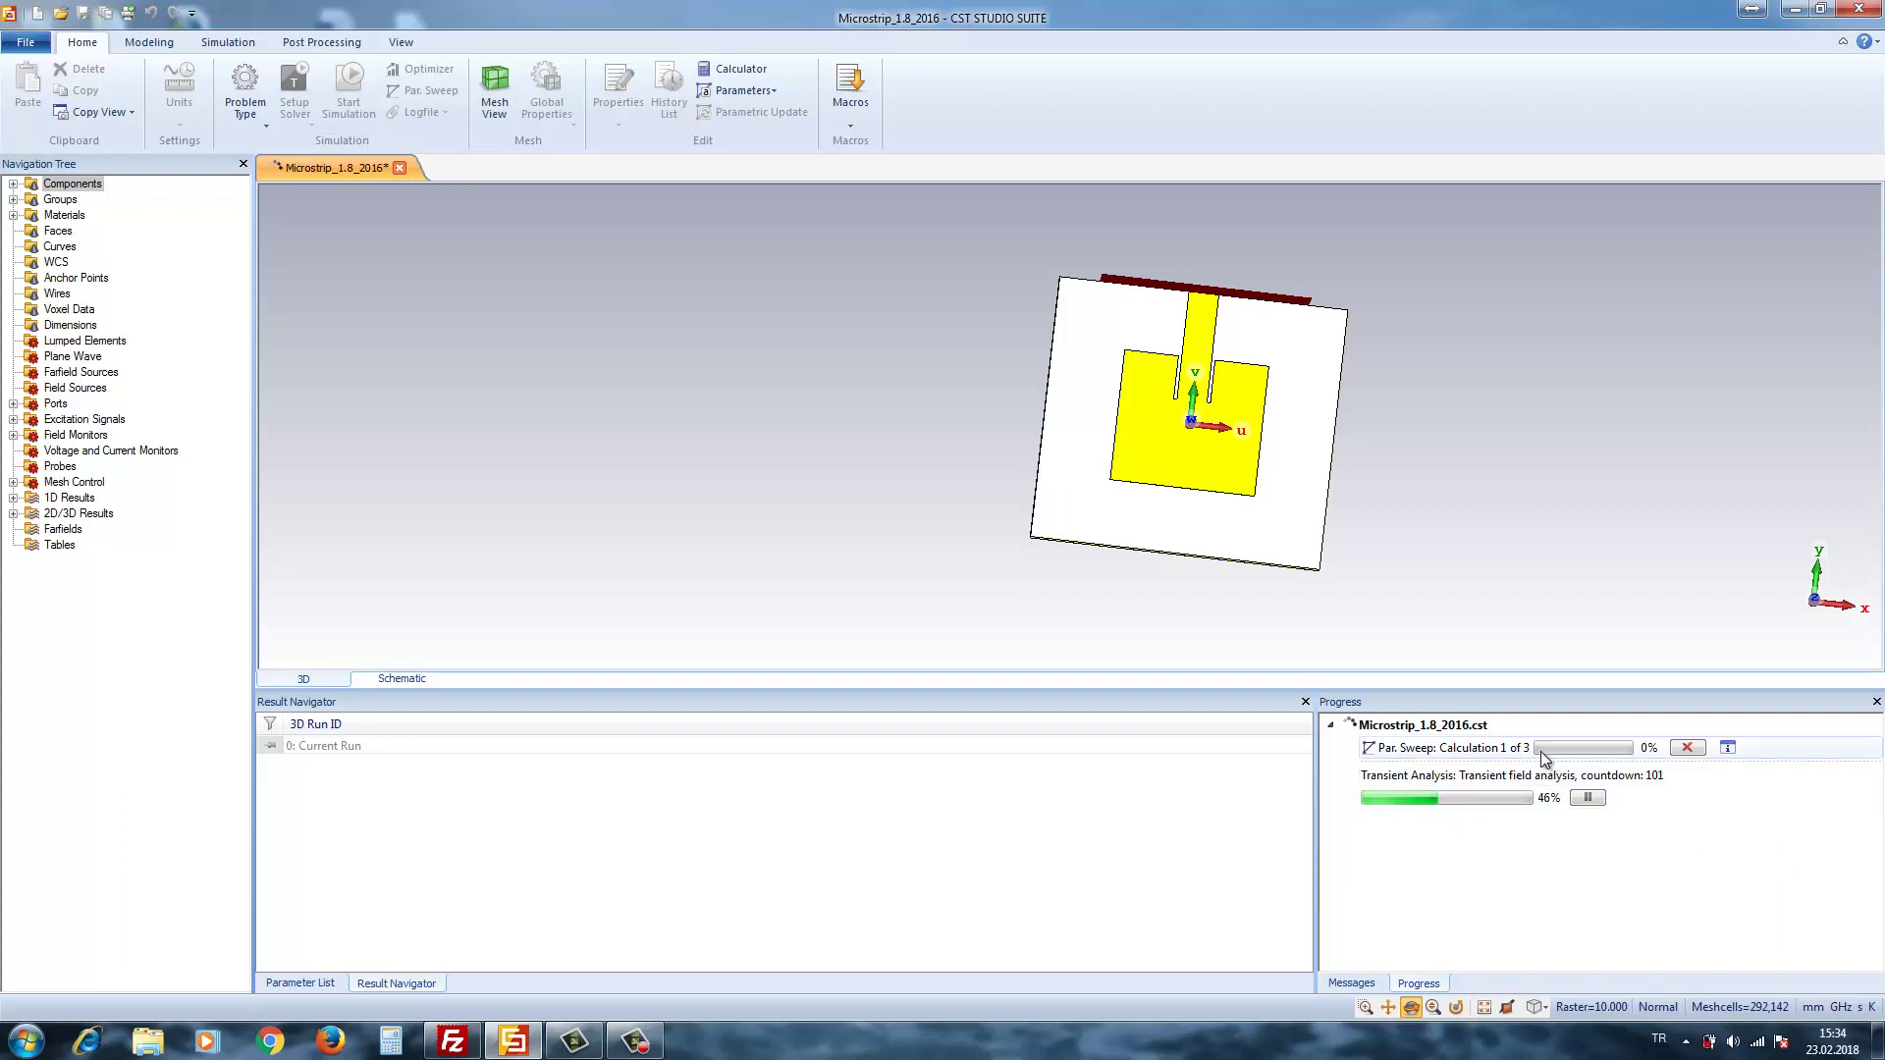
click(1347, 983)
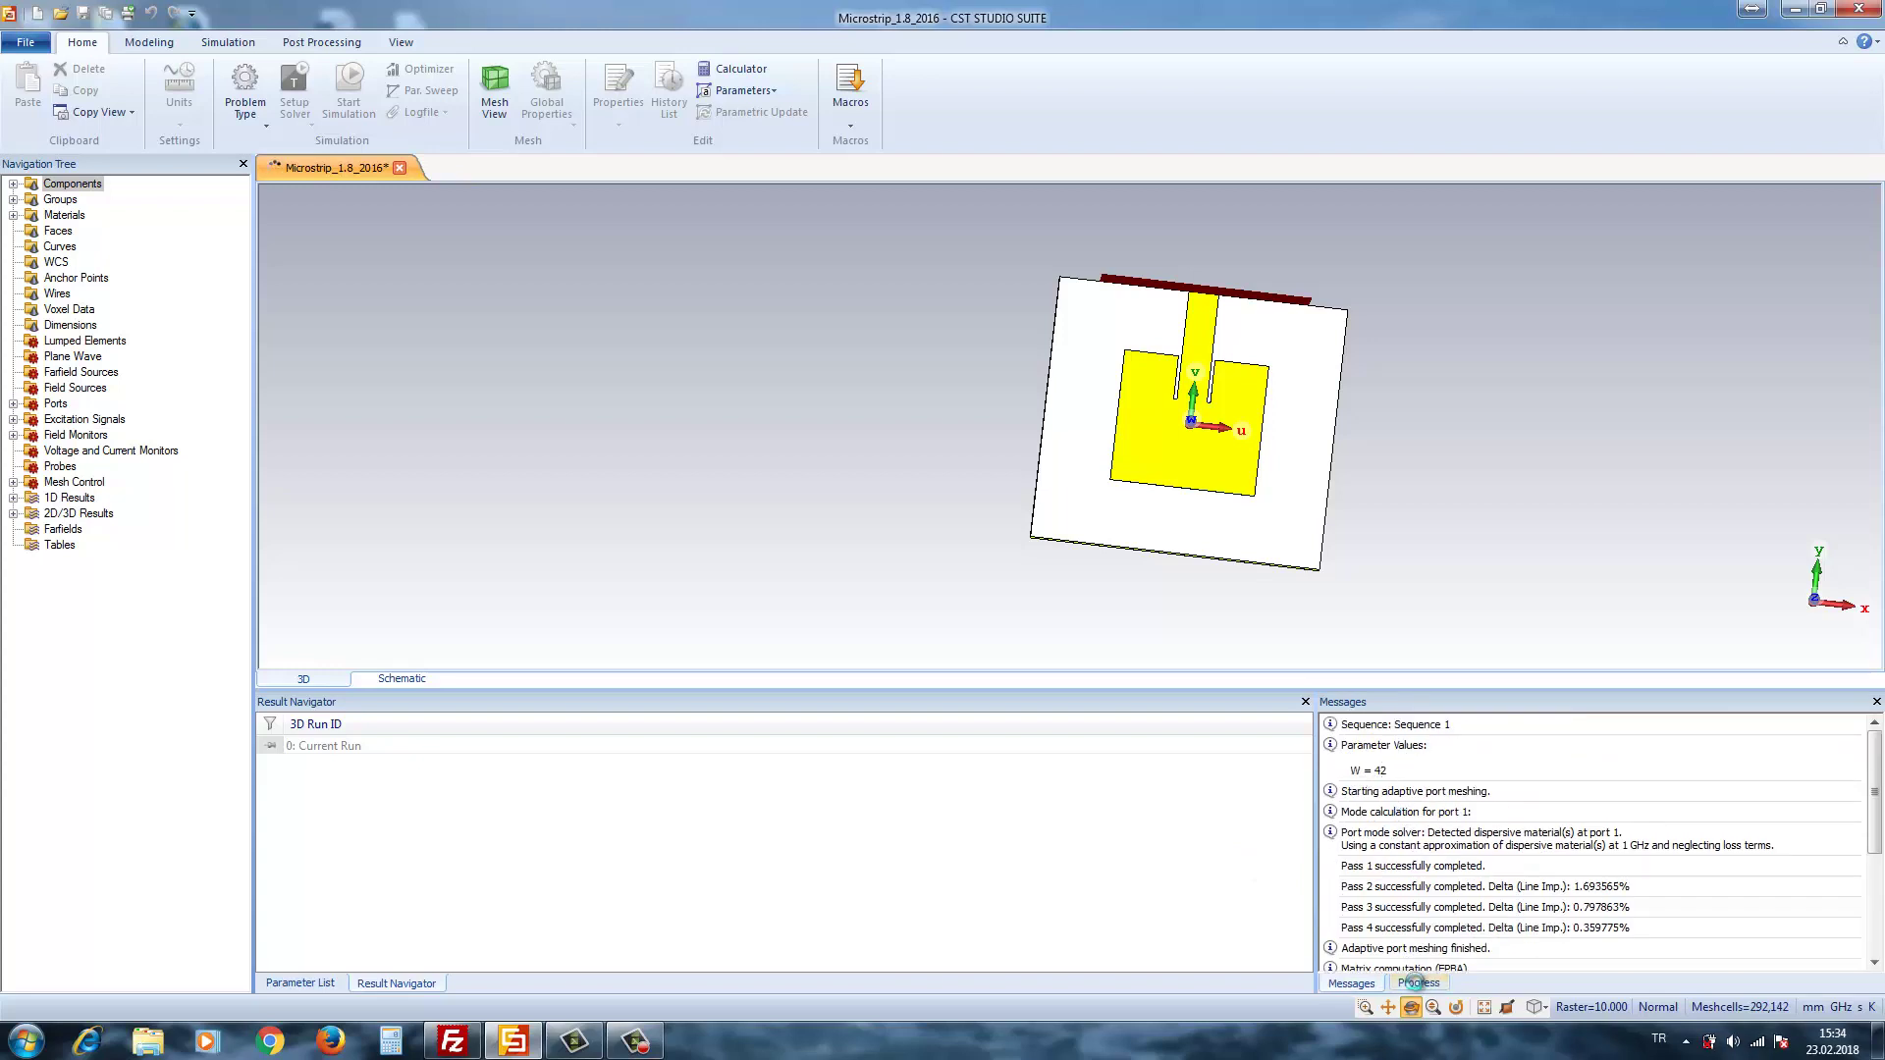
click(1415, 983)
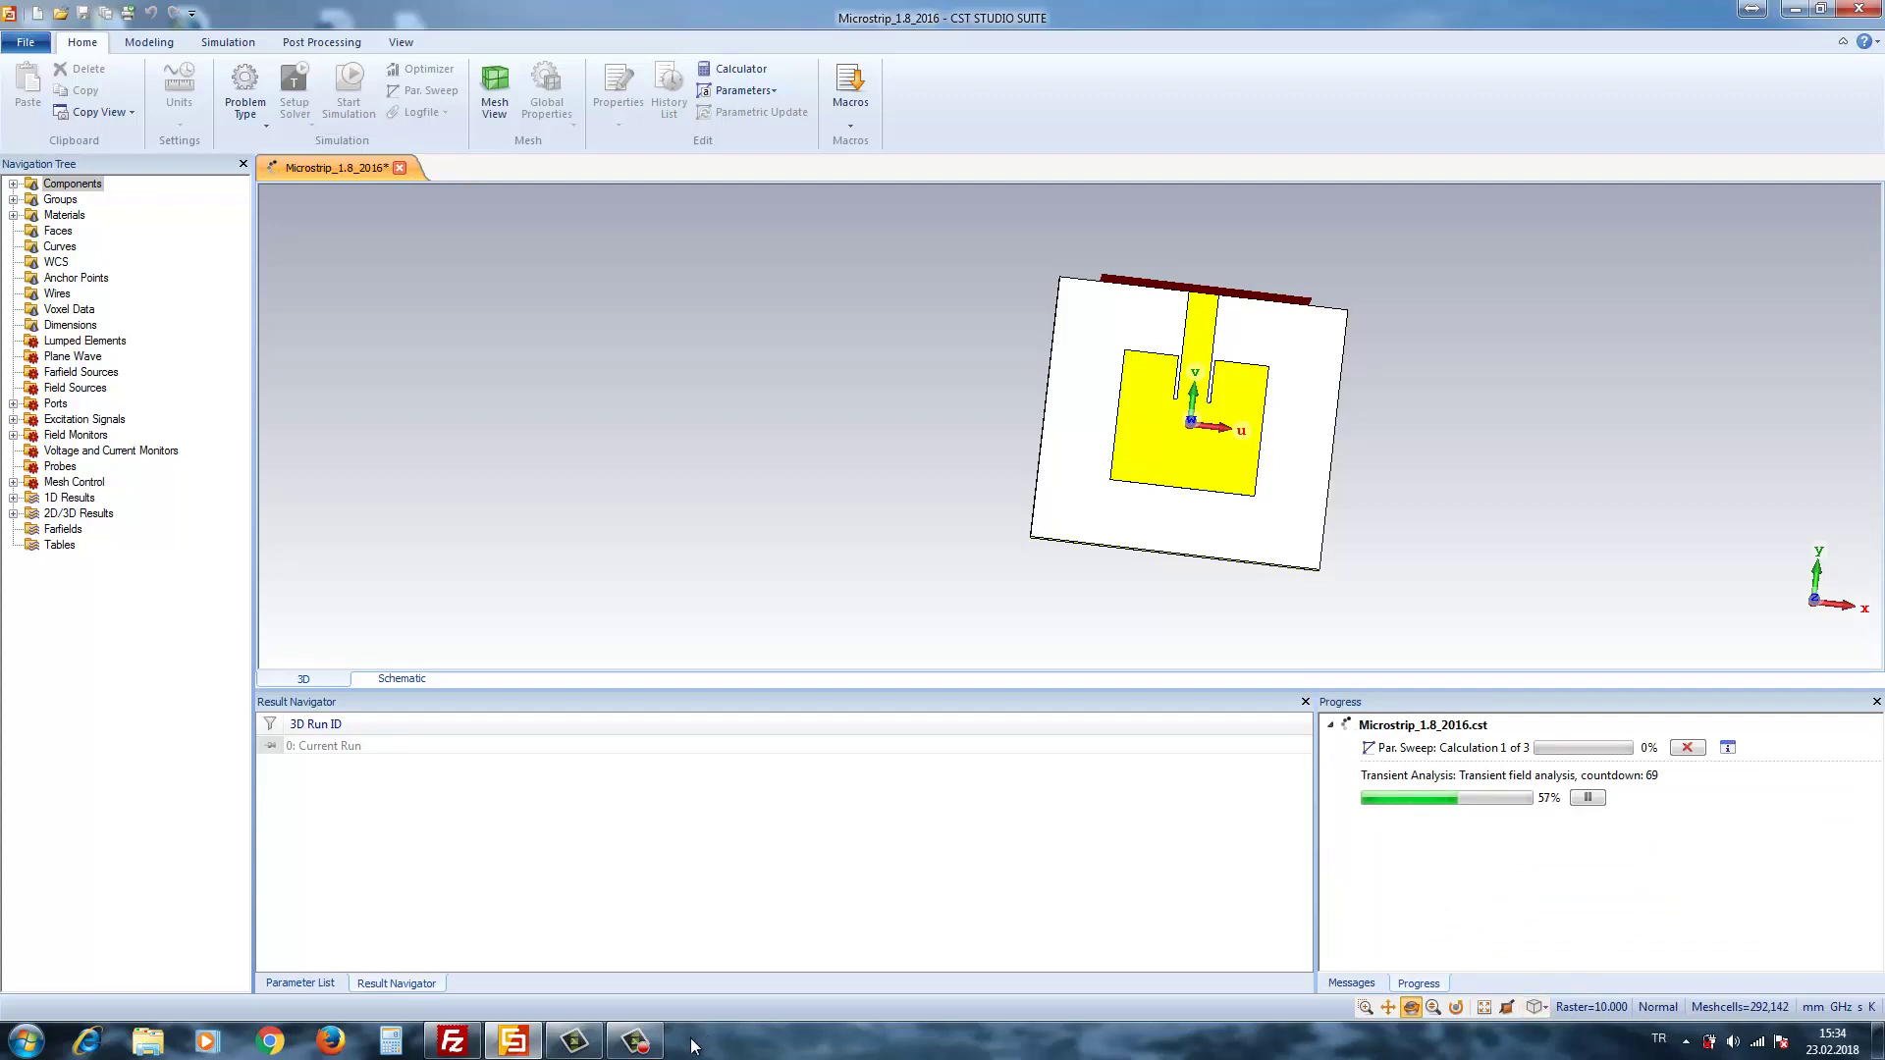
click(640, 1044)
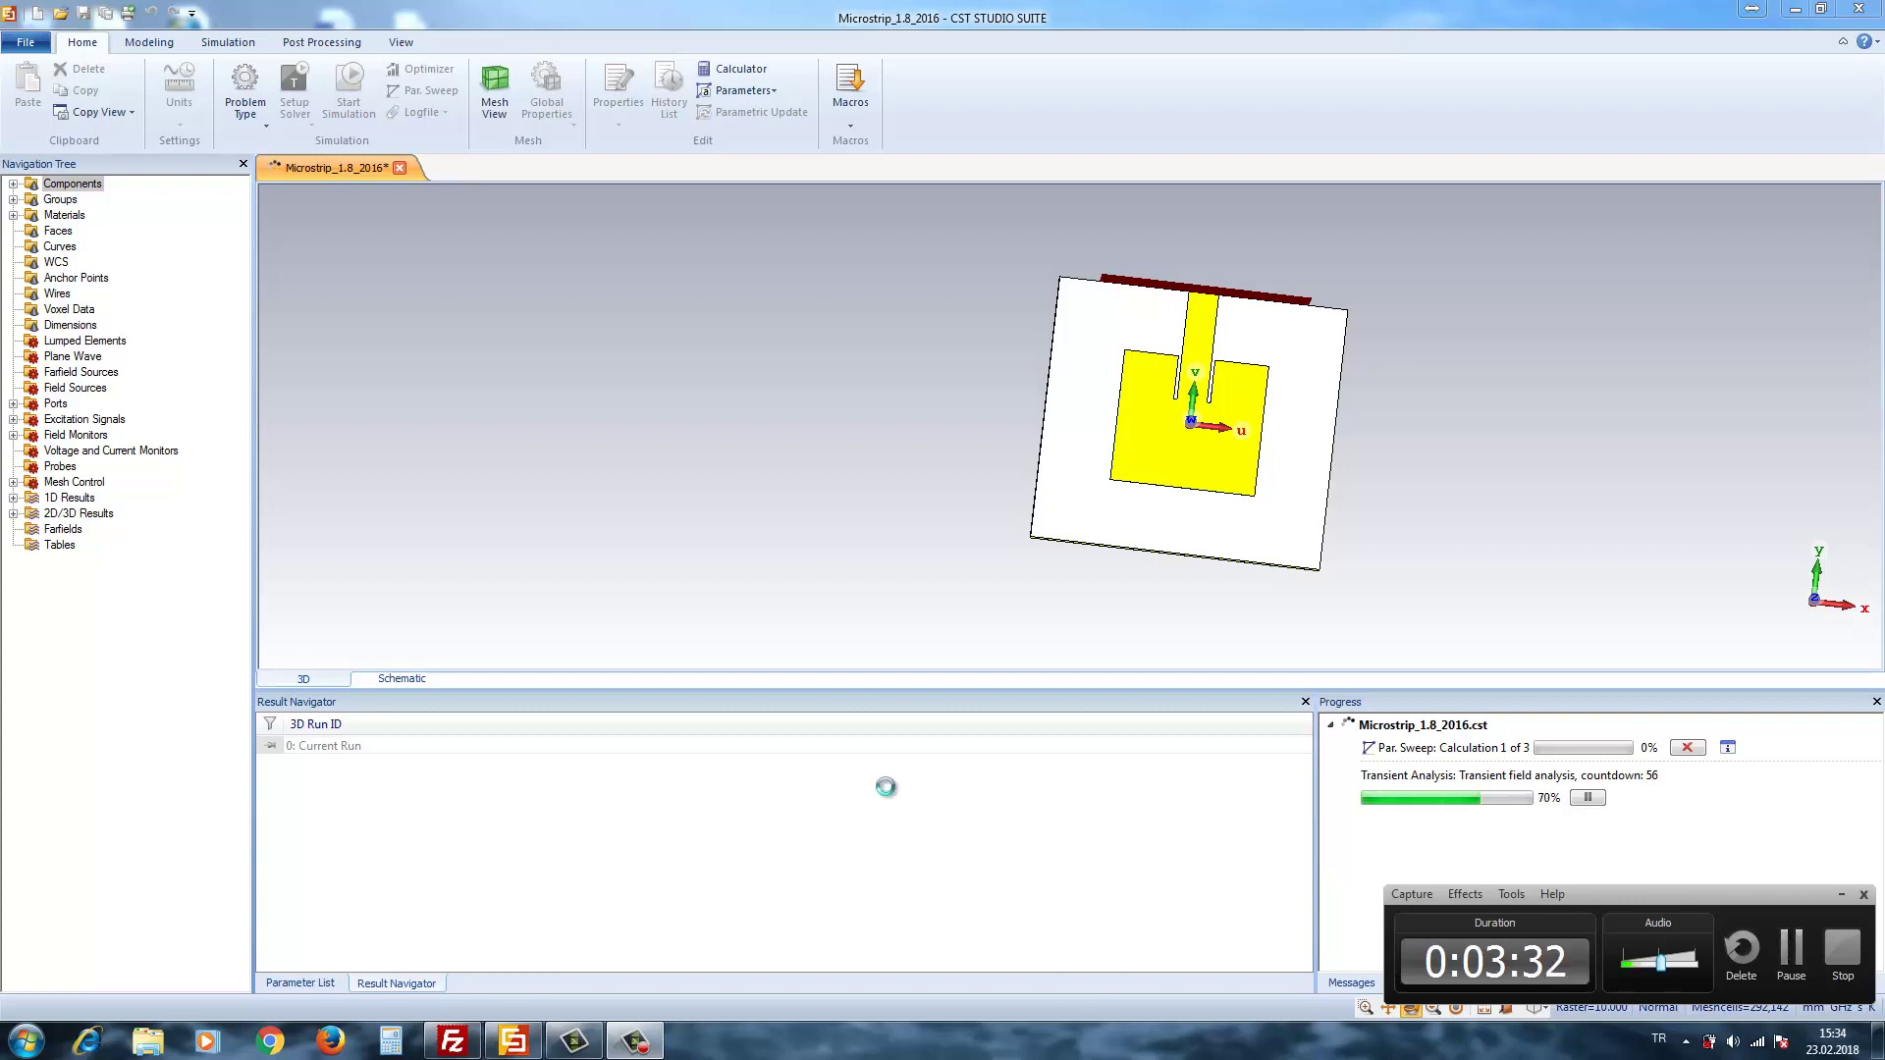
click(1039, 840)
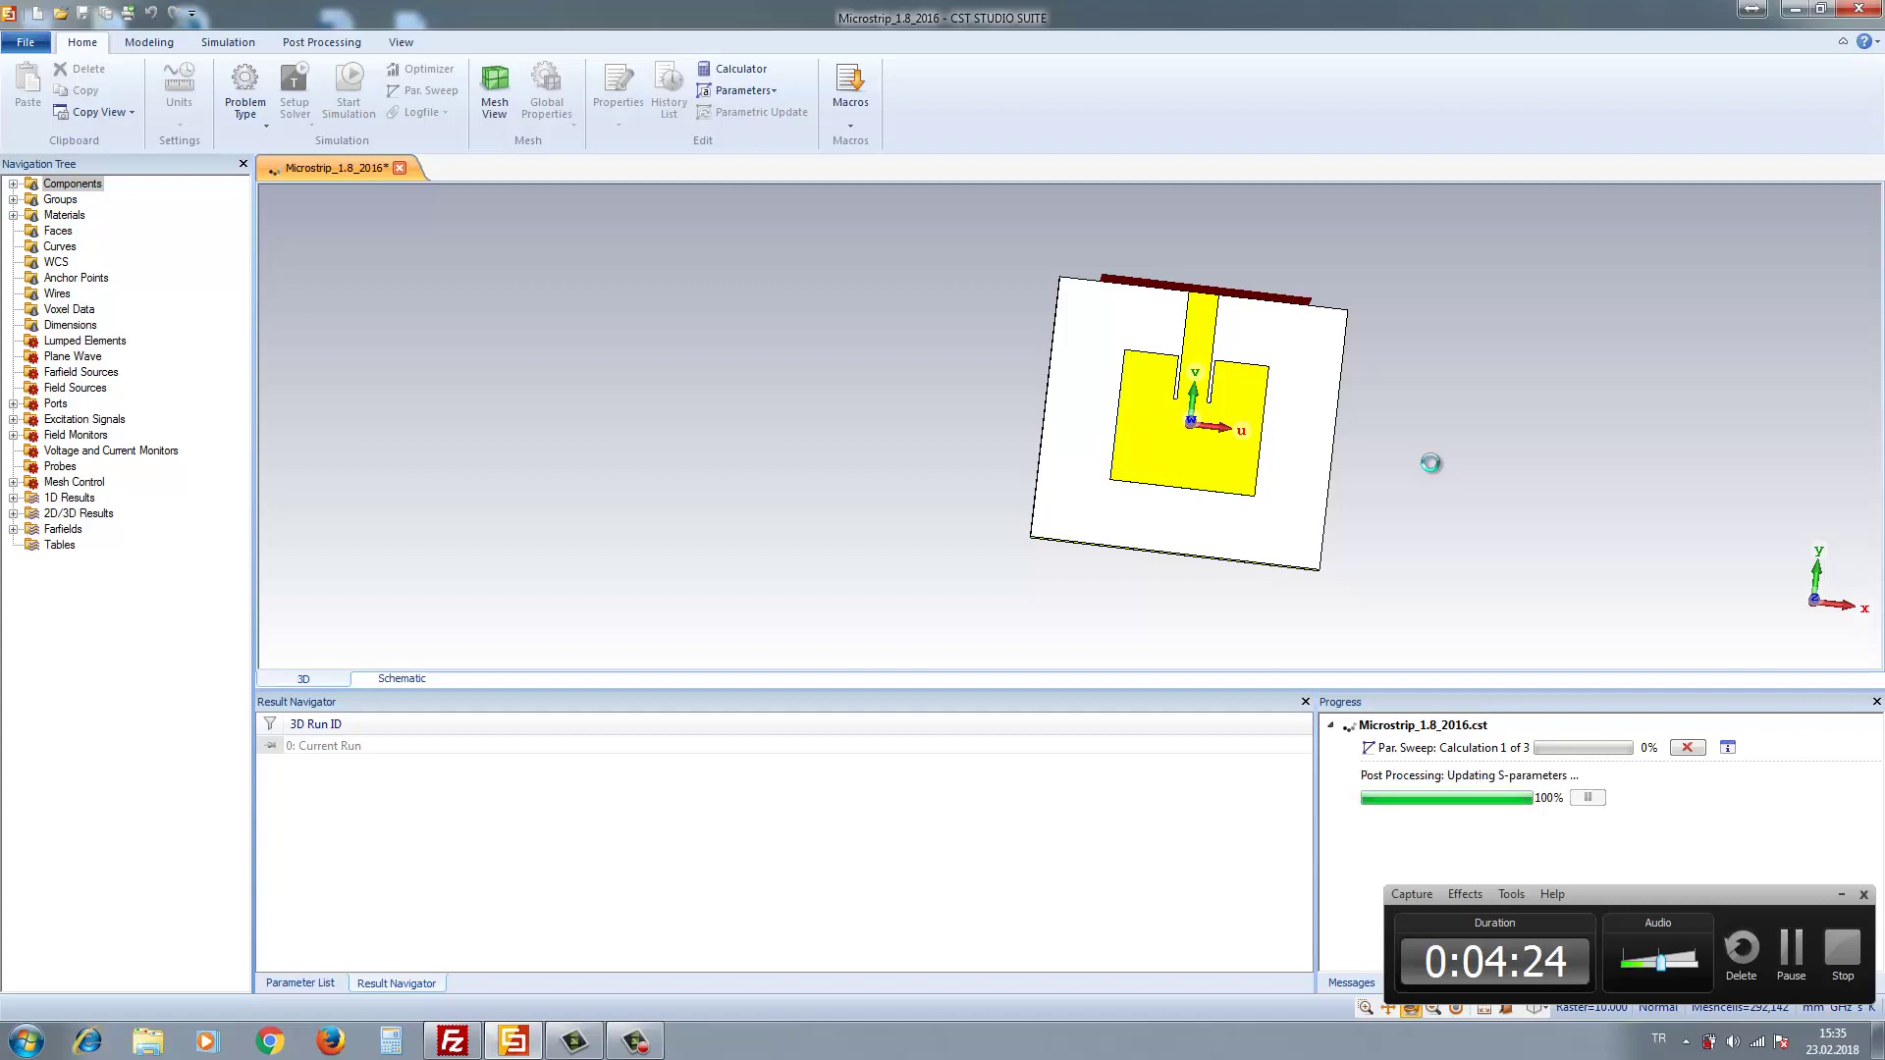
click(1842, 896)
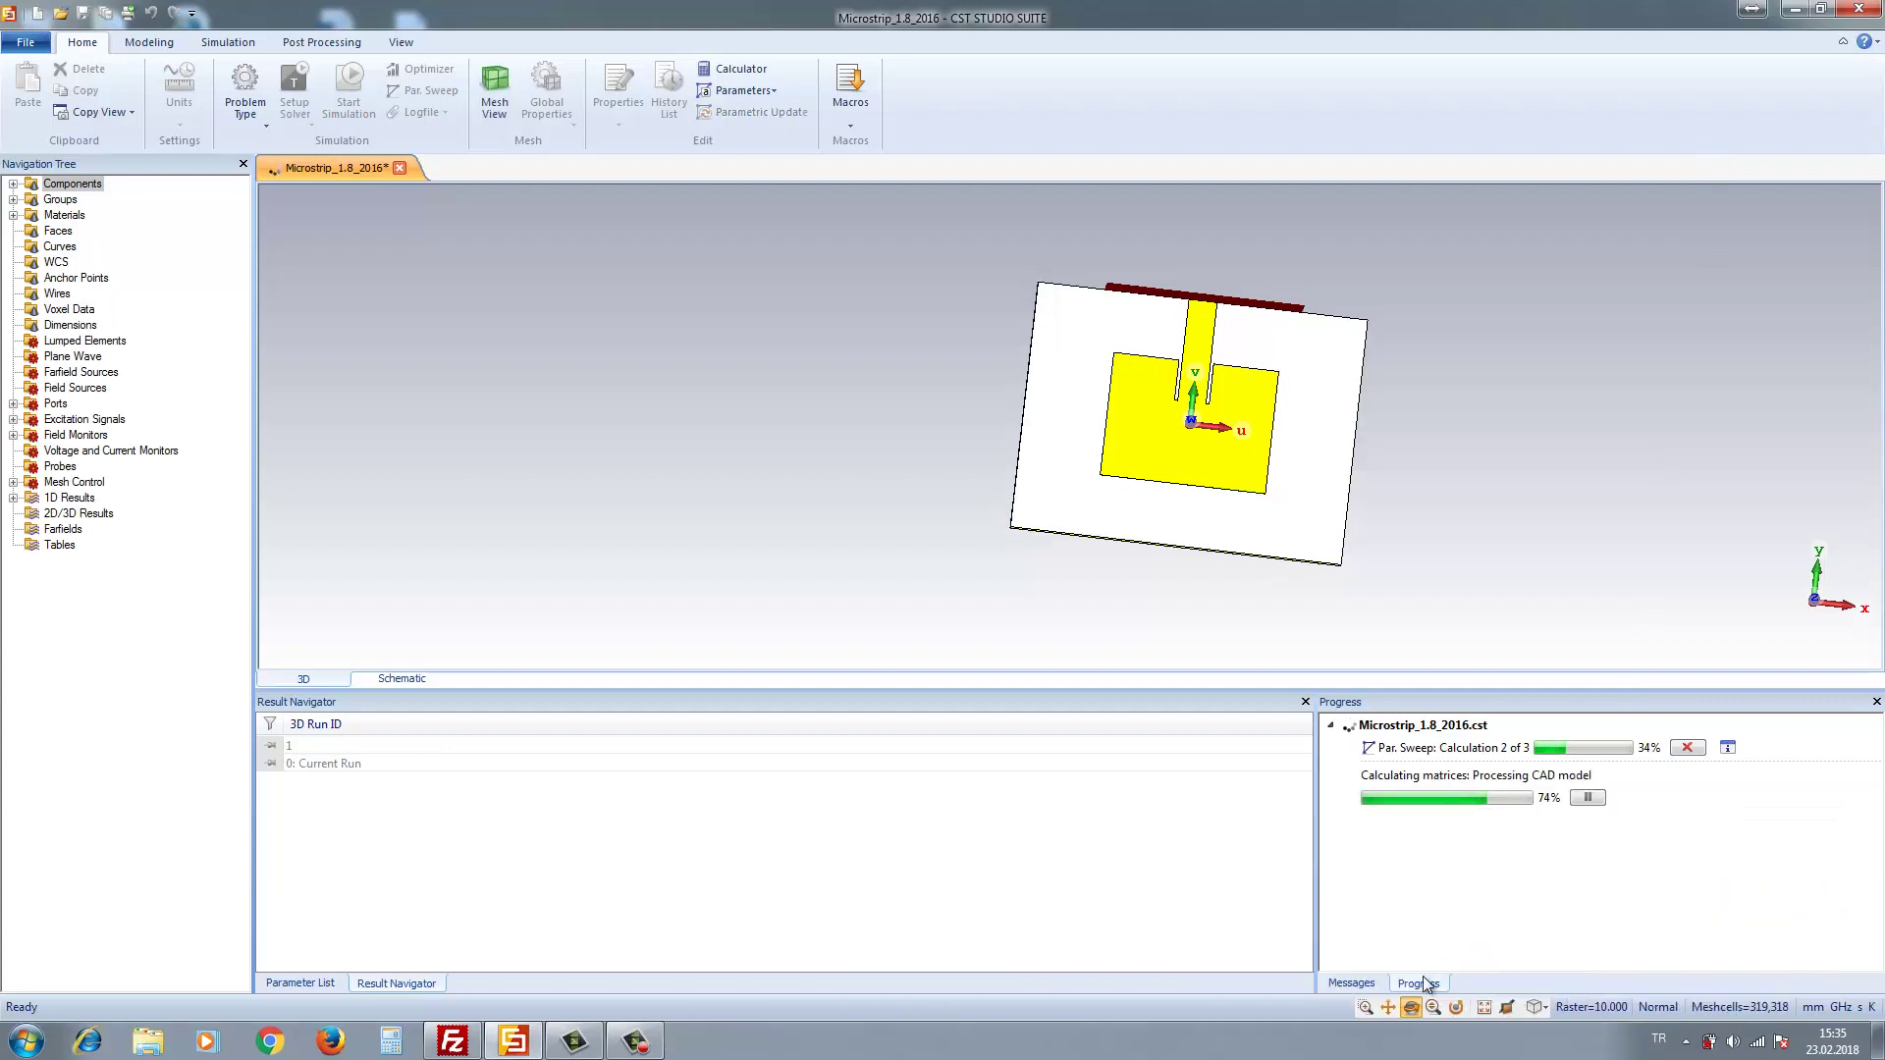
- Review the solver messages for the sweep's second calculation and return to its progress display
click(1352, 983)
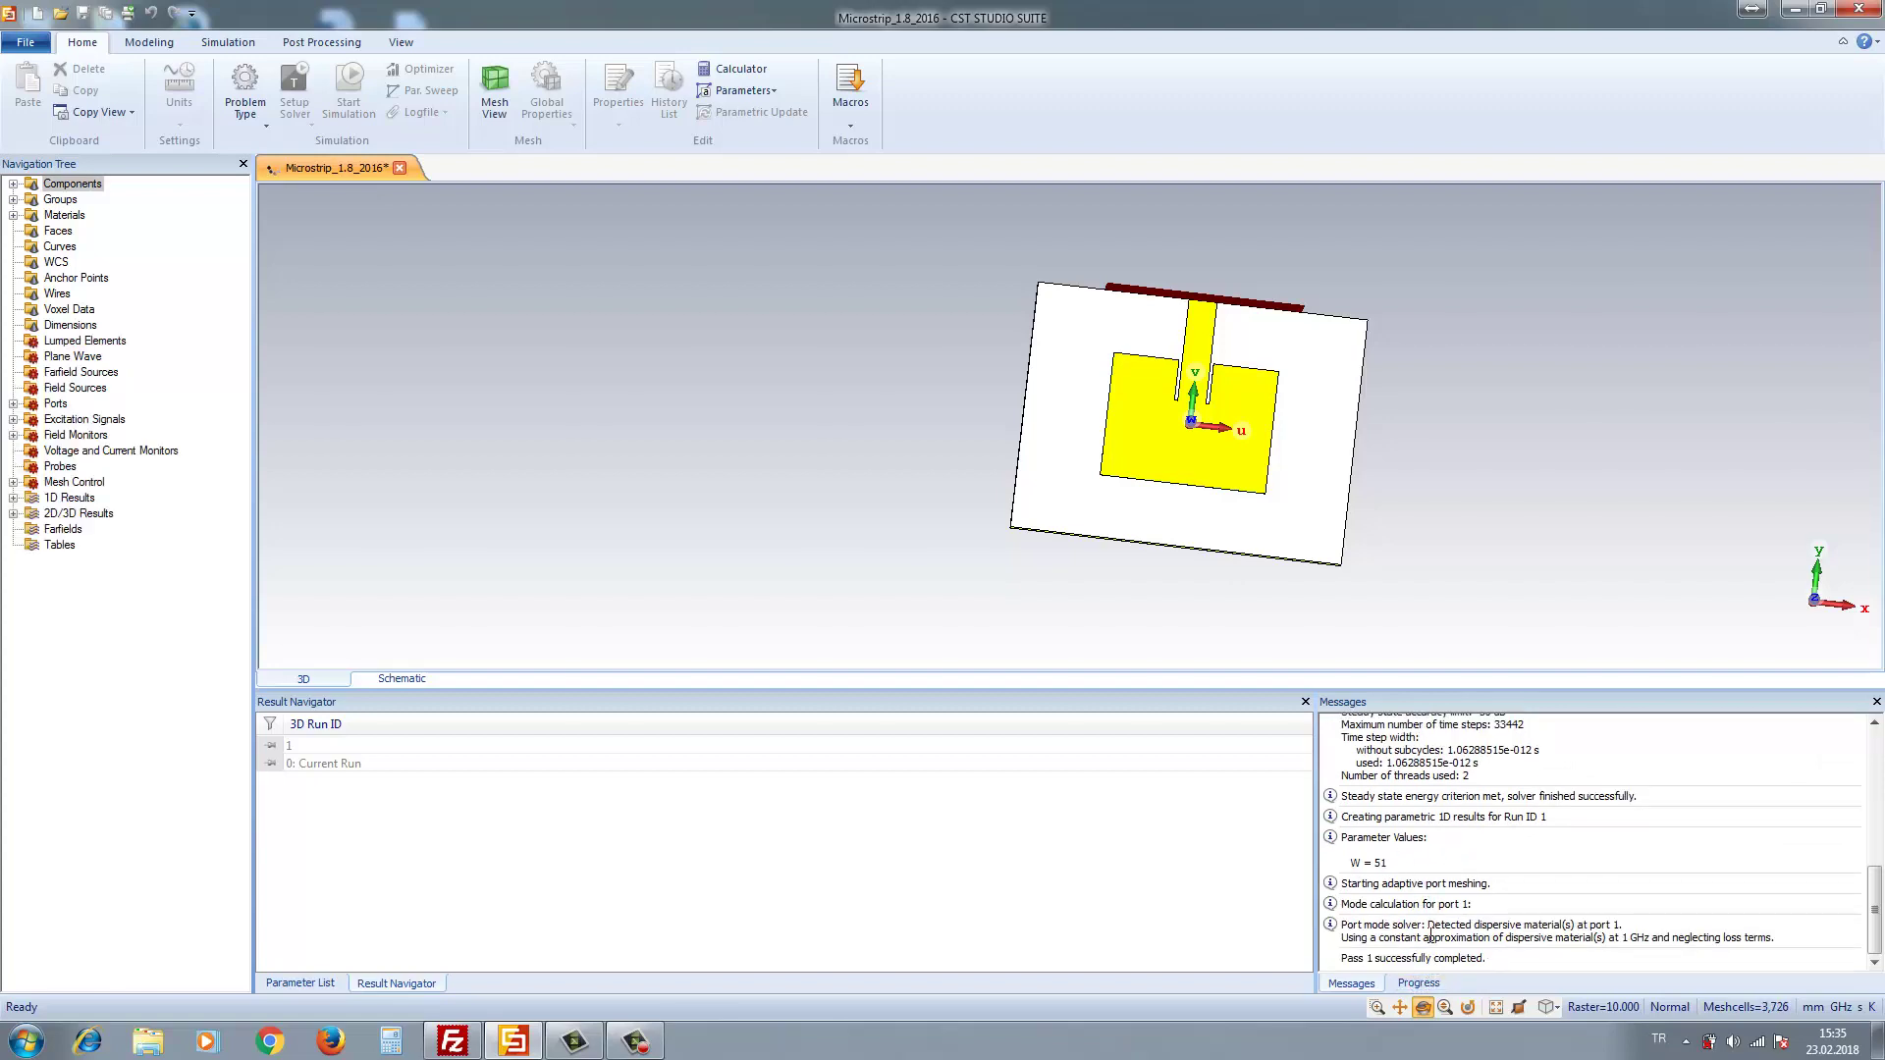
click(1419, 984)
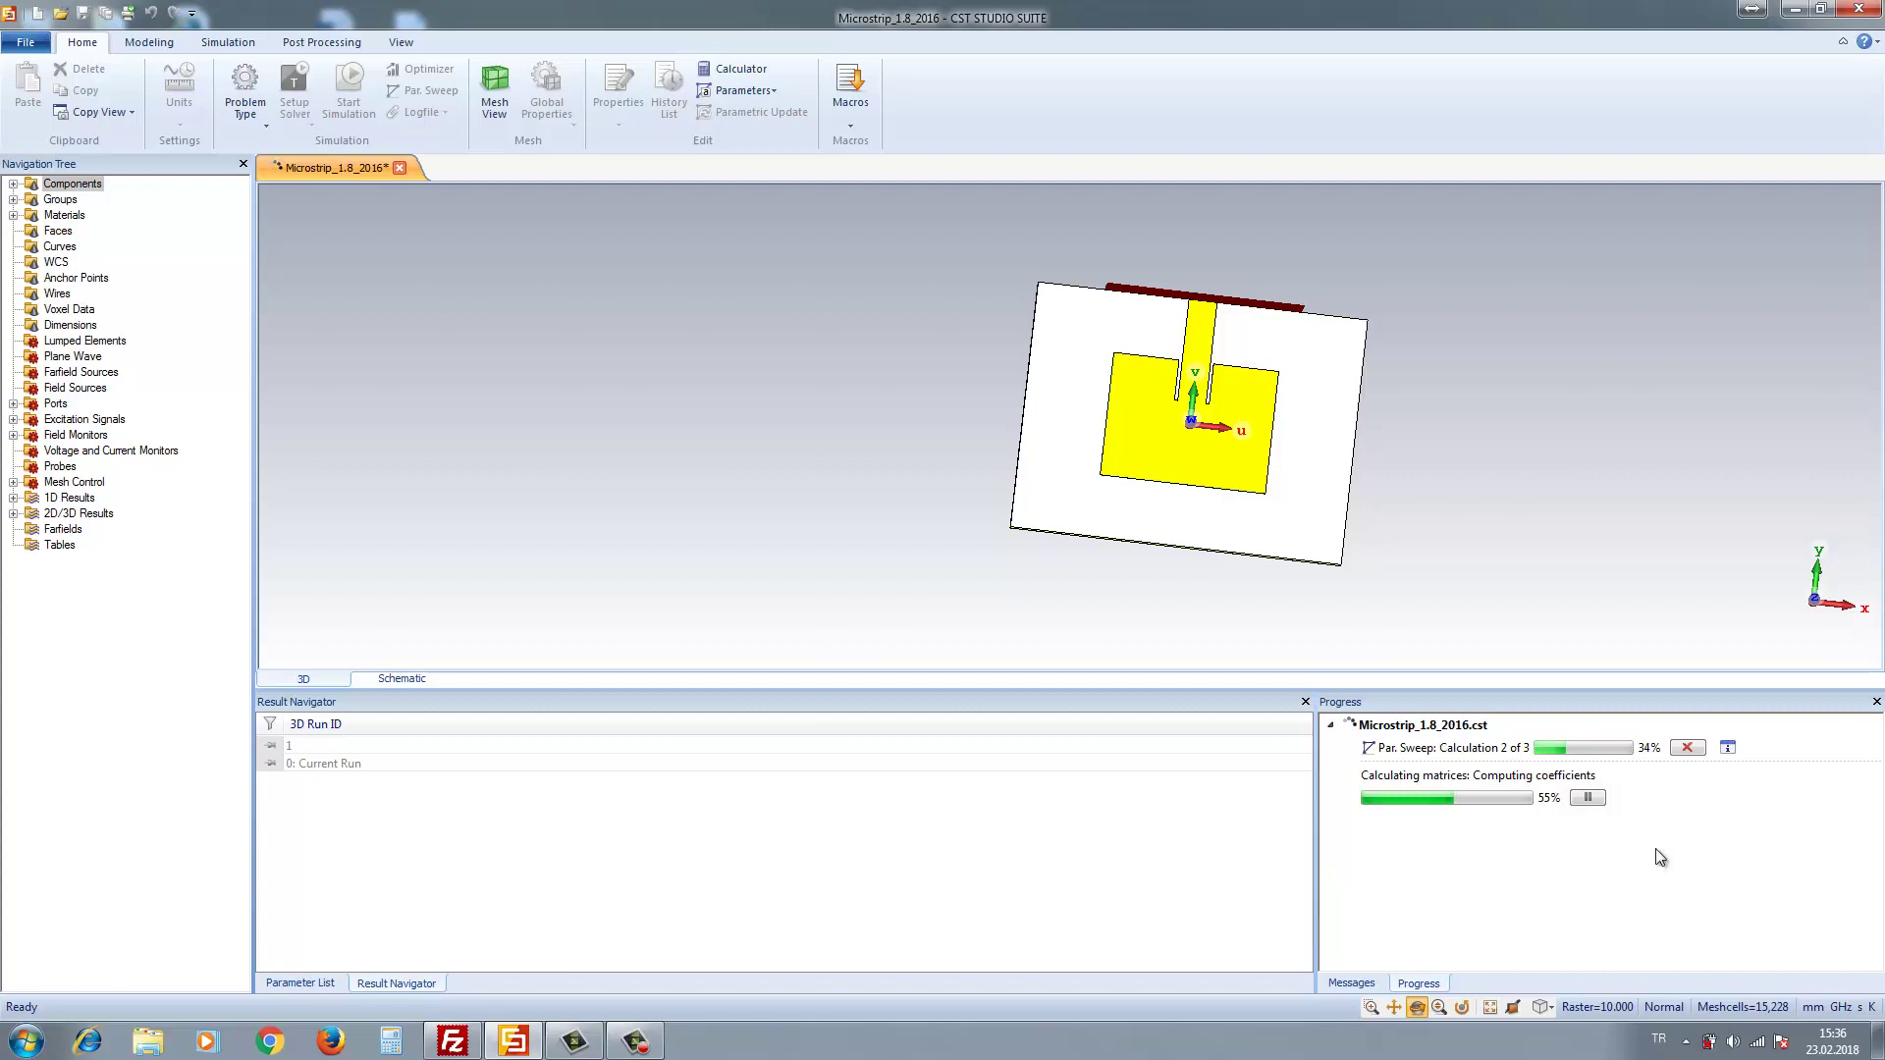
click(650, 1043)
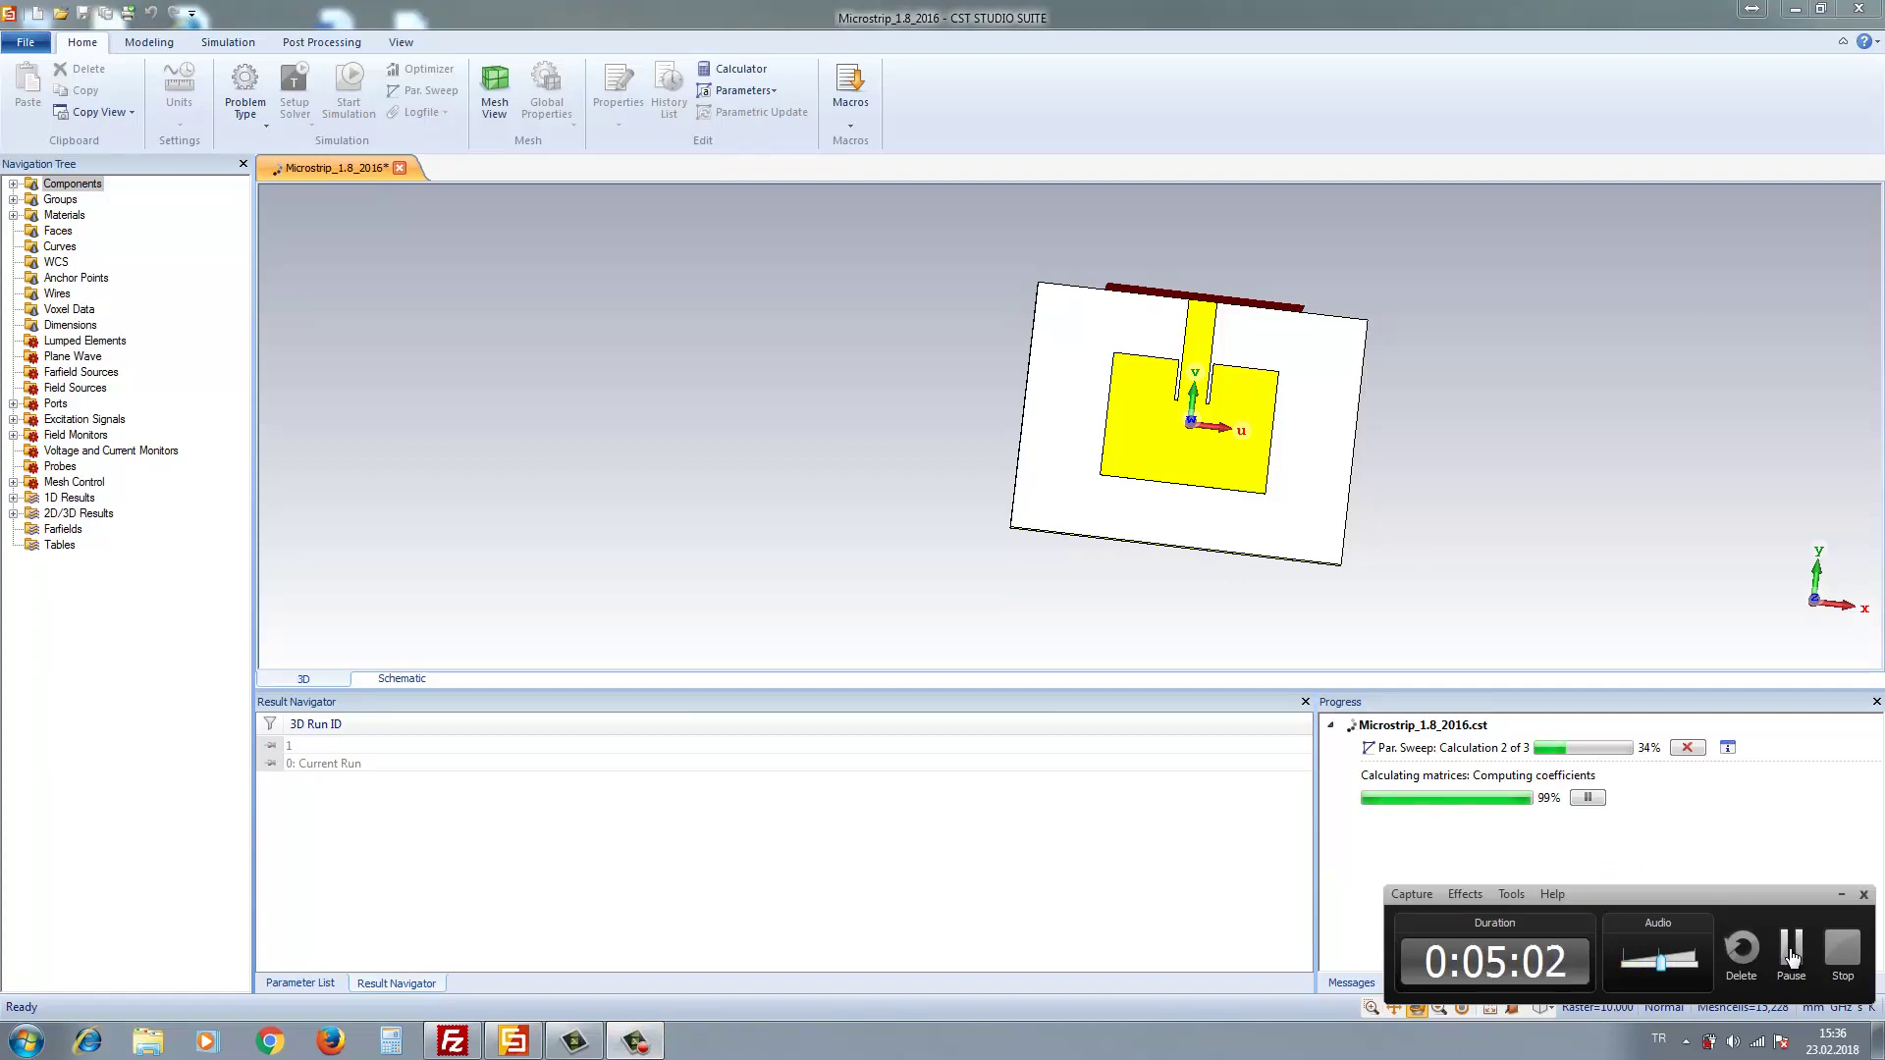
click(1791, 952)
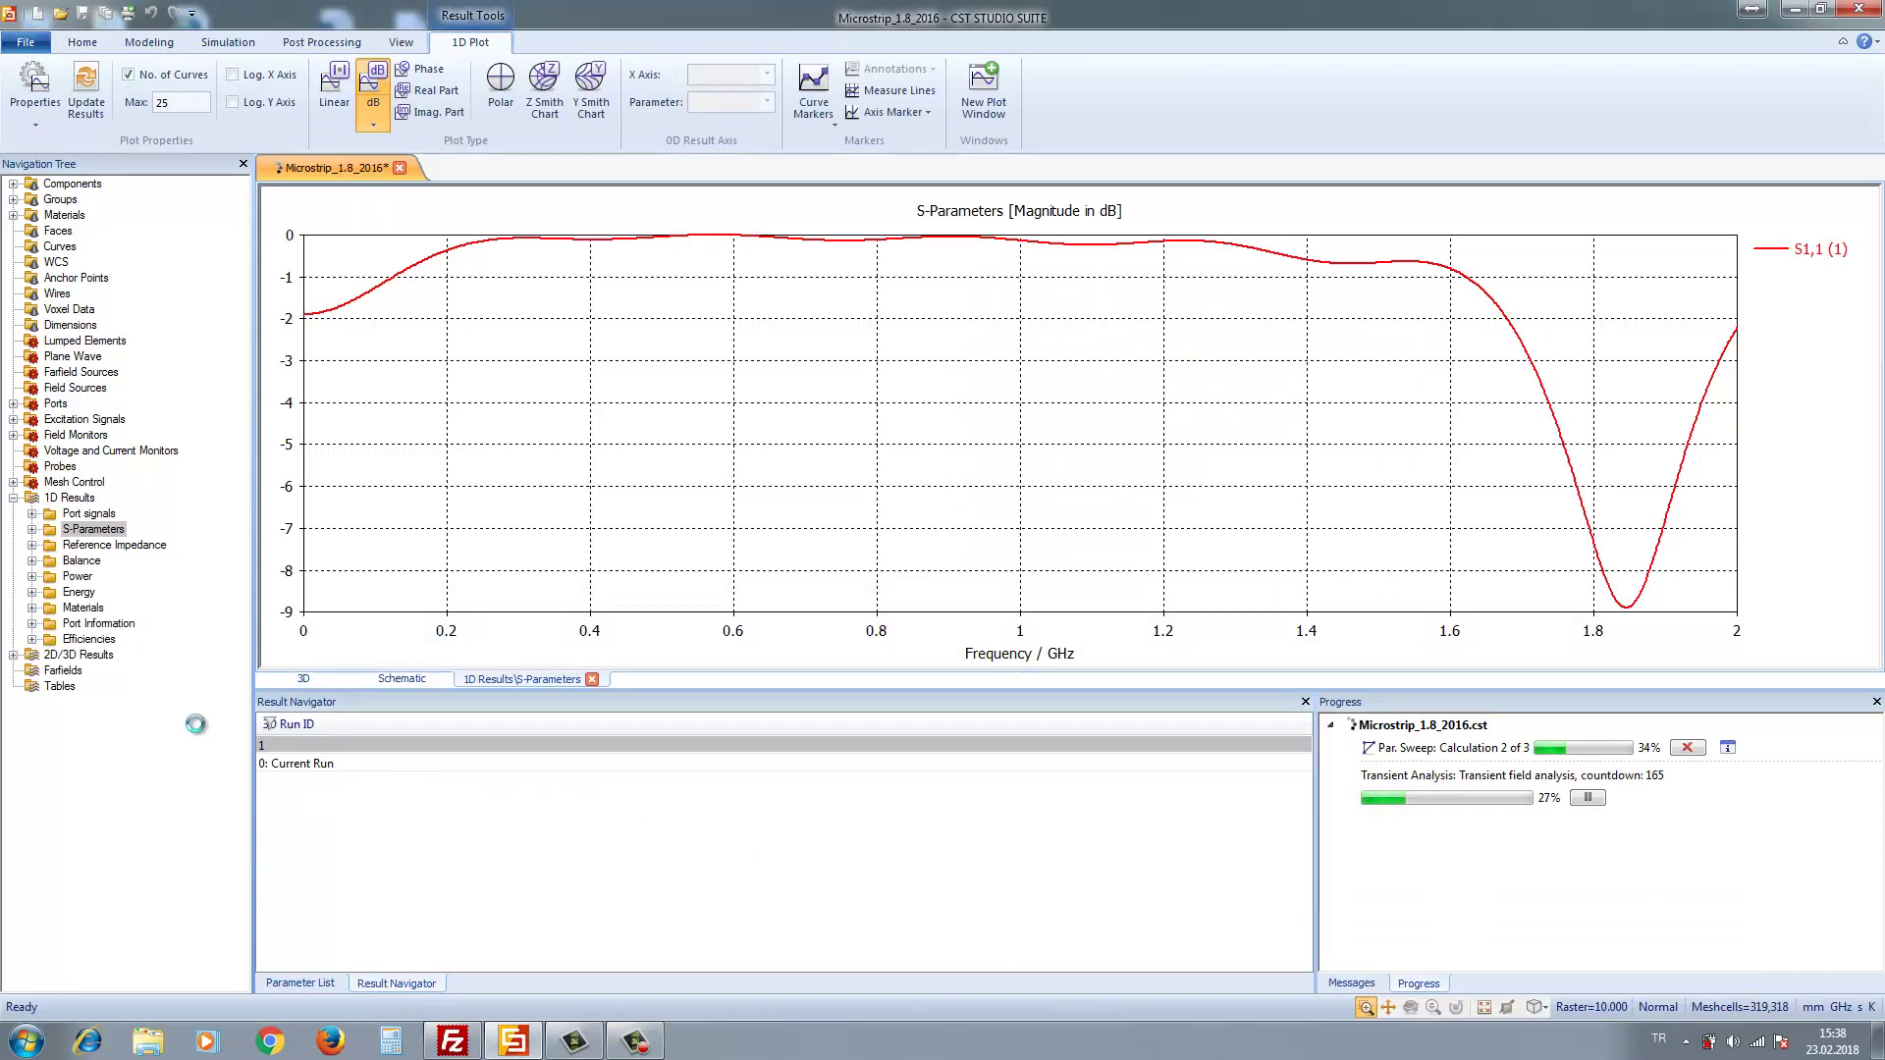
- Display the S1,1 curve of run 1 from the S-parameter results and check the parameter list
click(32, 529)
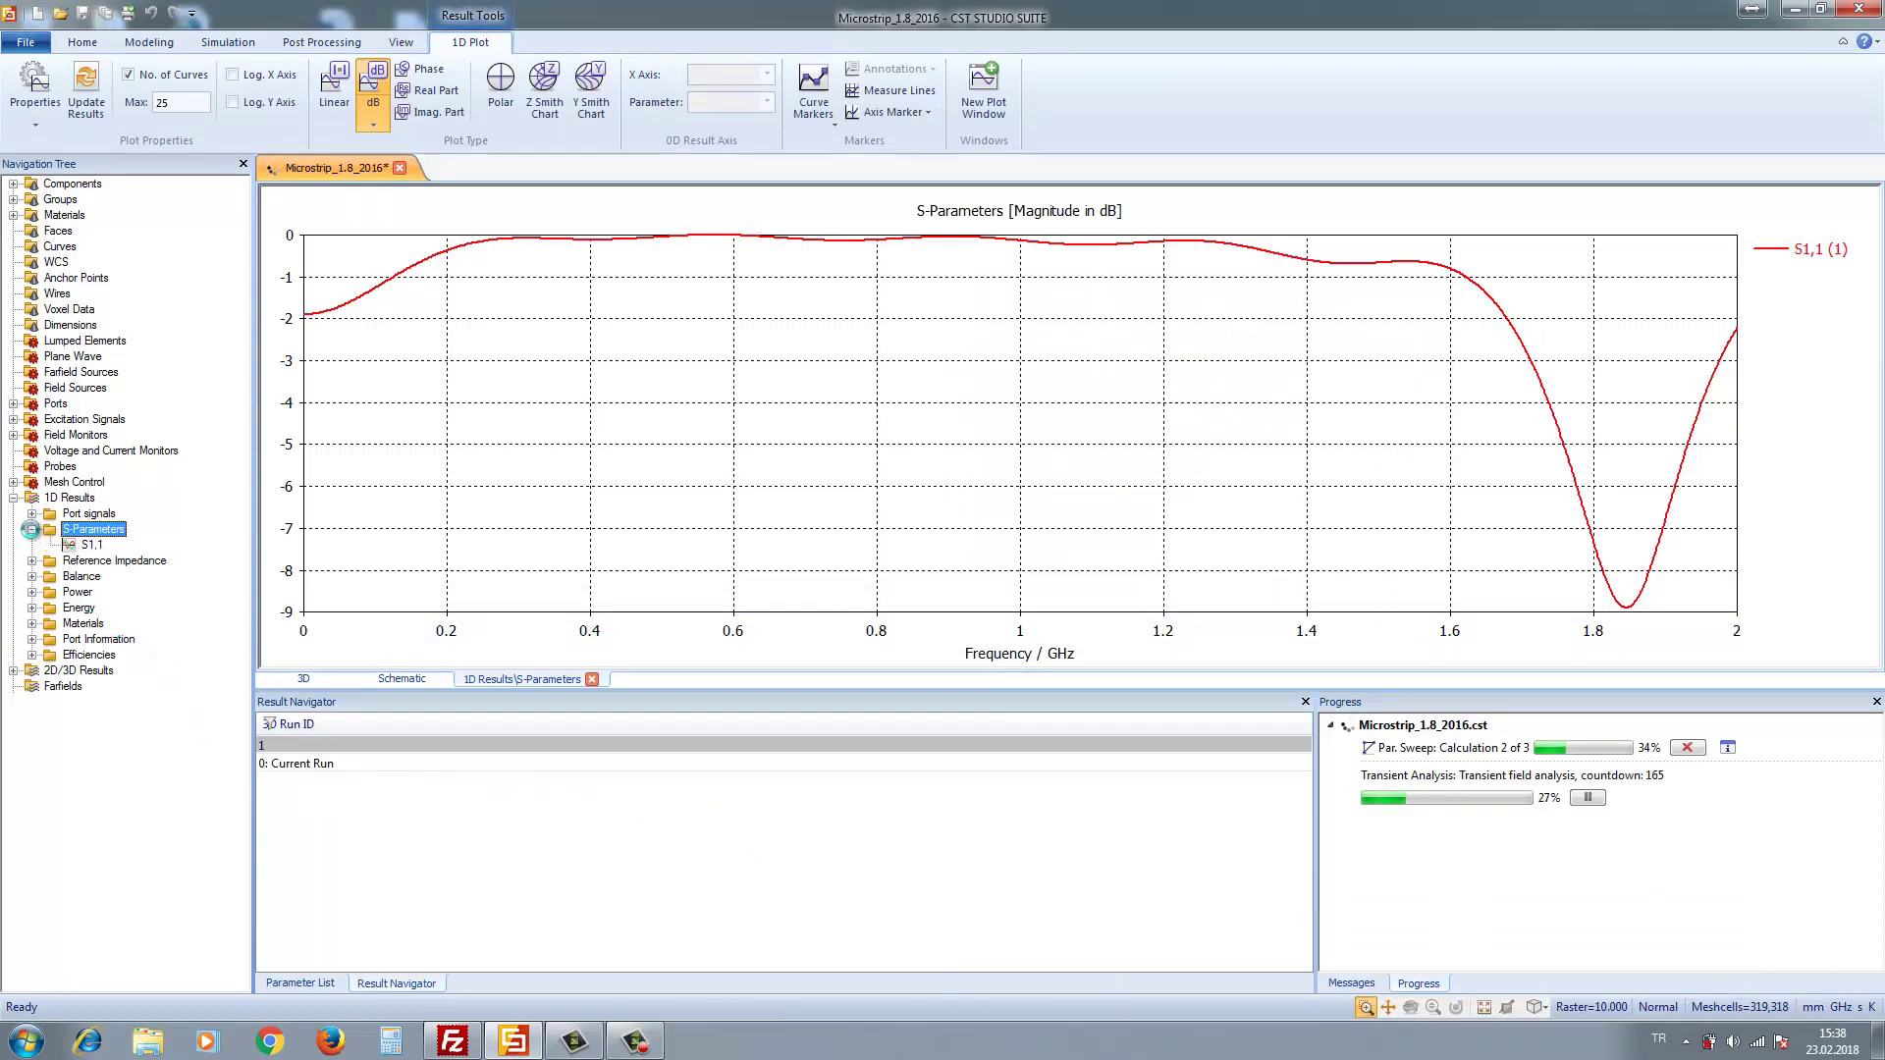
click(88, 544)
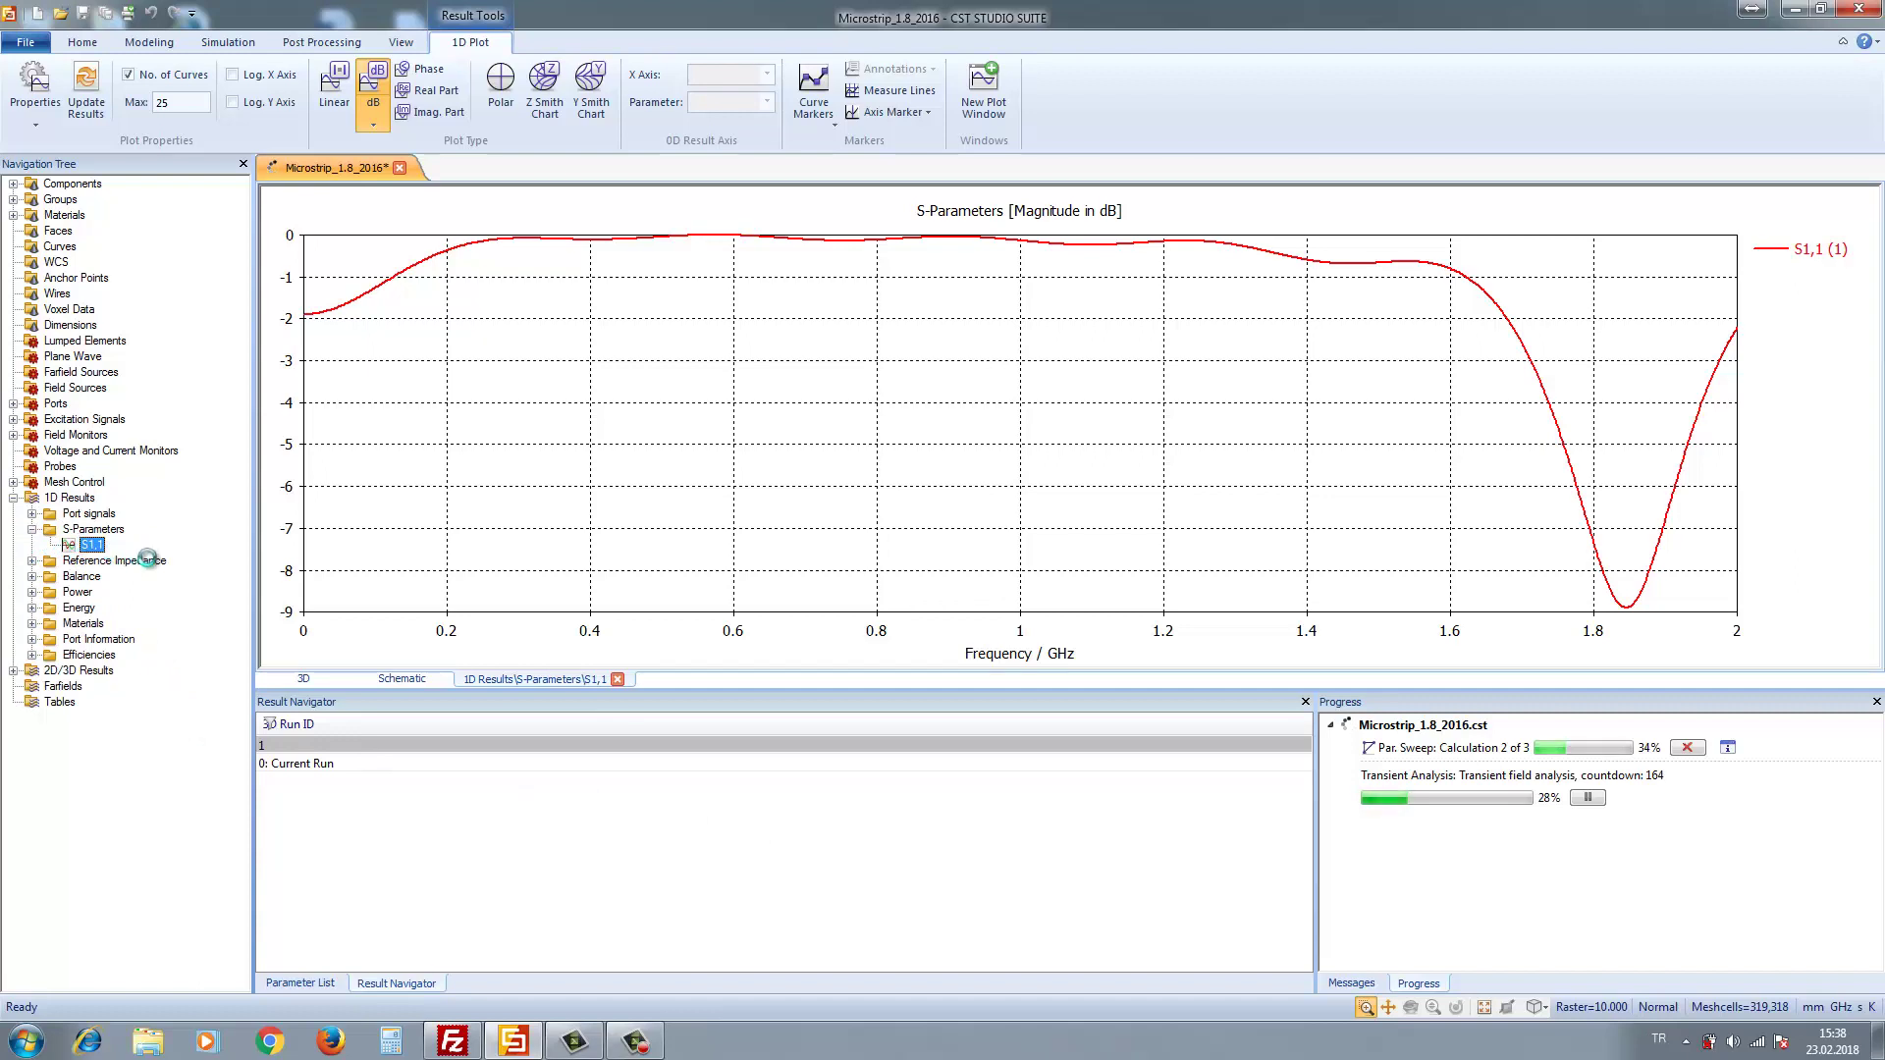
click(267, 746)
click(300, 982)
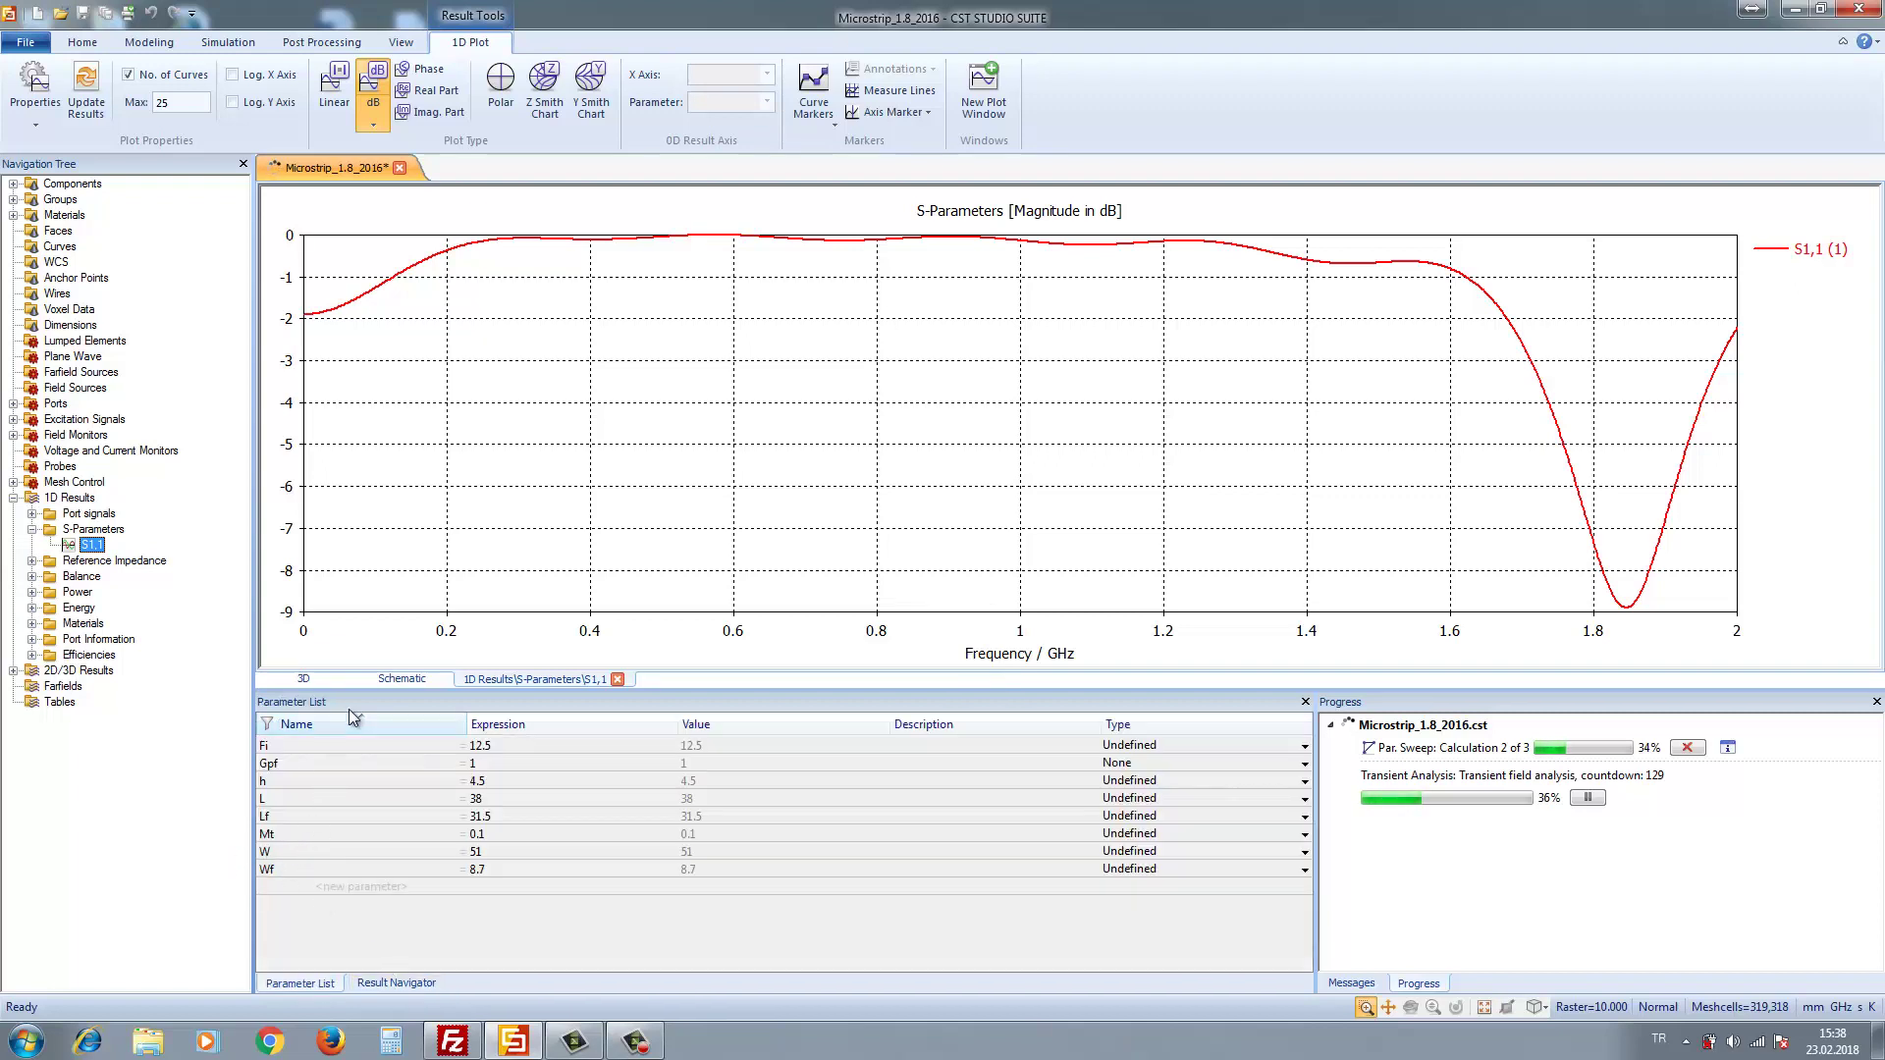
click(393, 983)
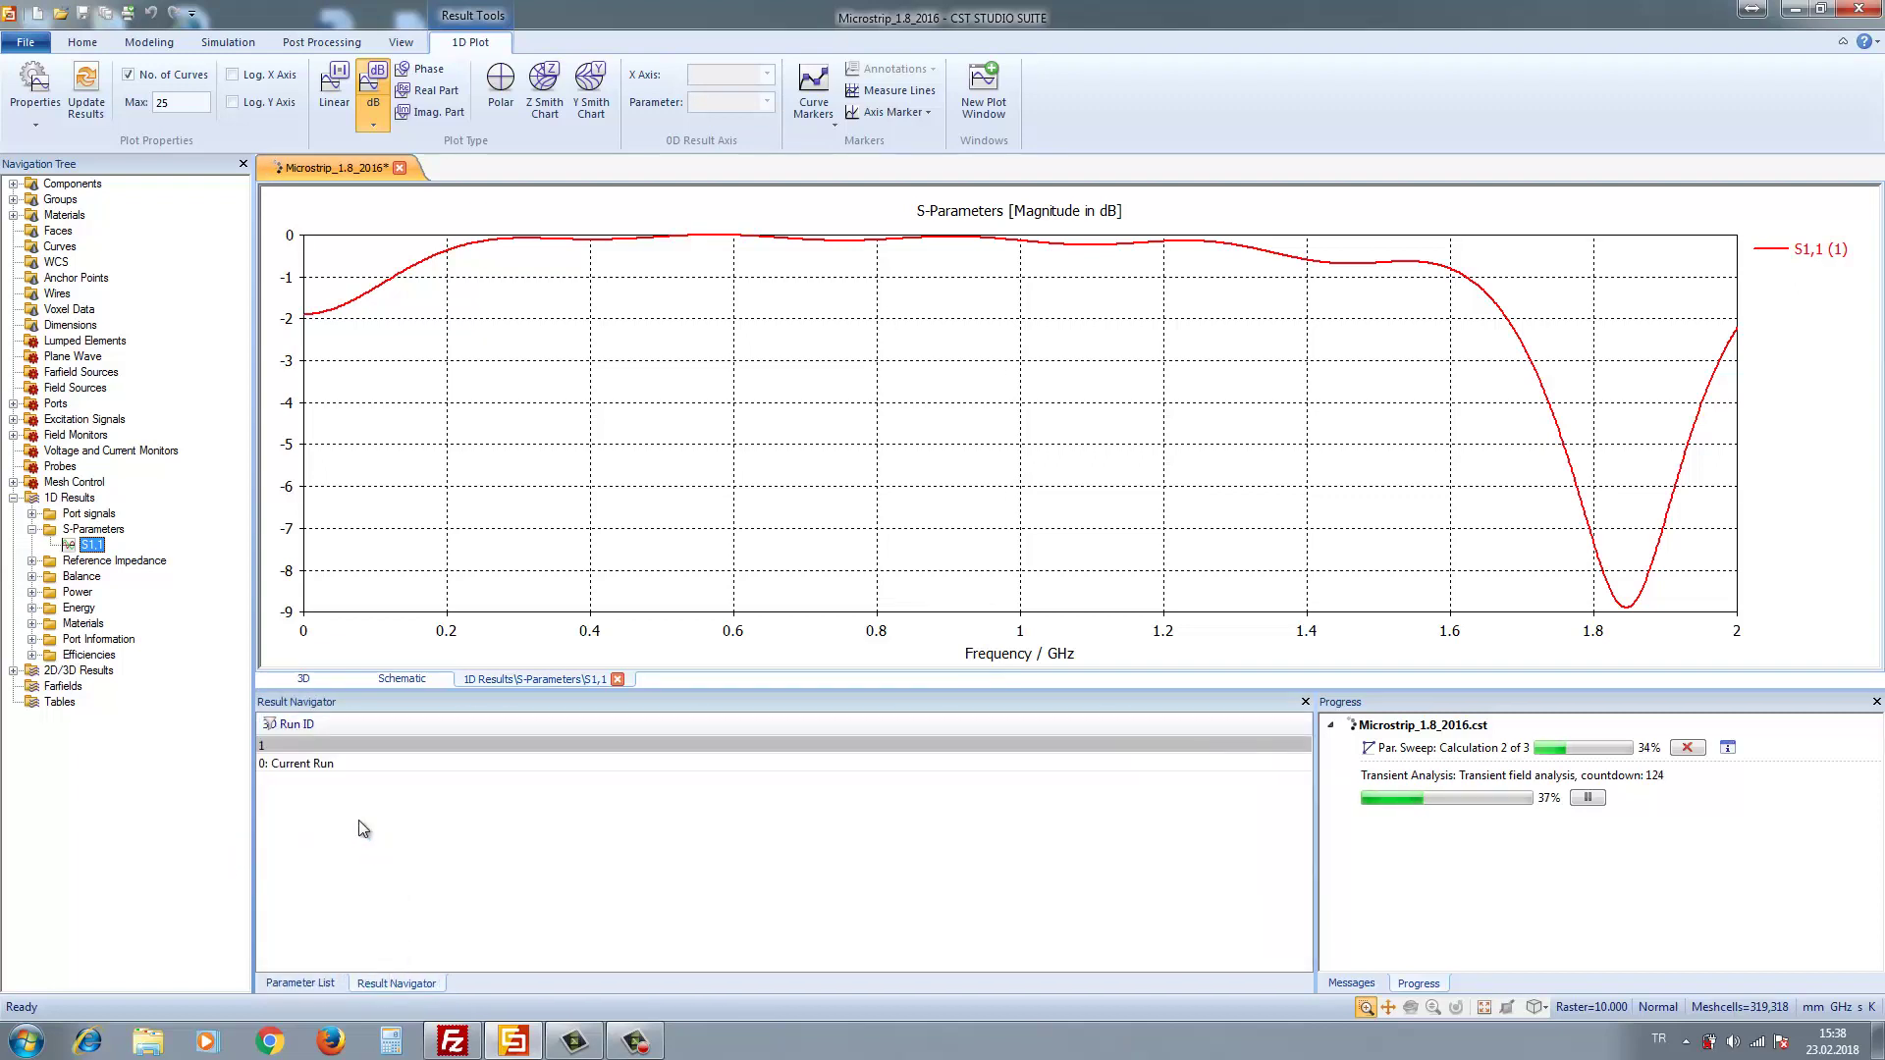
- Place an axis marker at the S1,1 curve's minimum, about 1.846 GHz, and switch the plot to the current run
right_click(1626, 446)
click(1684, 639)
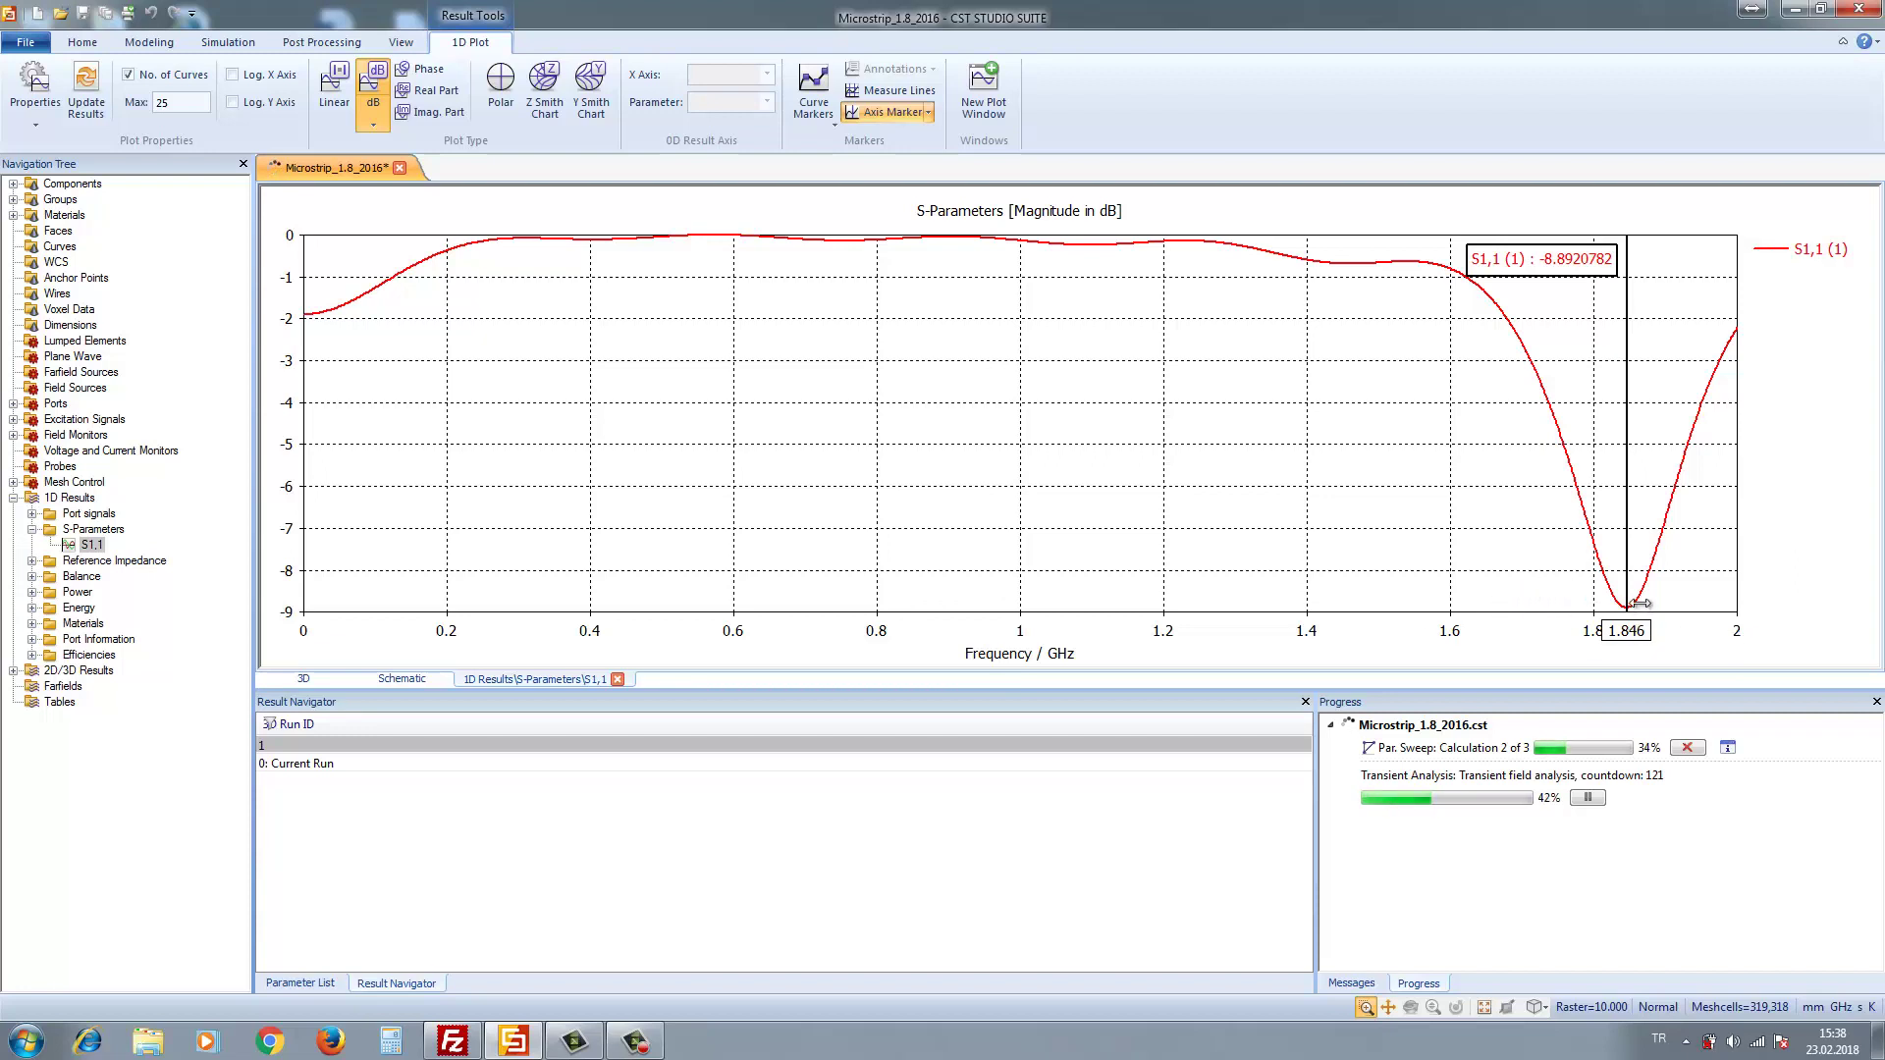
click(306, 765)
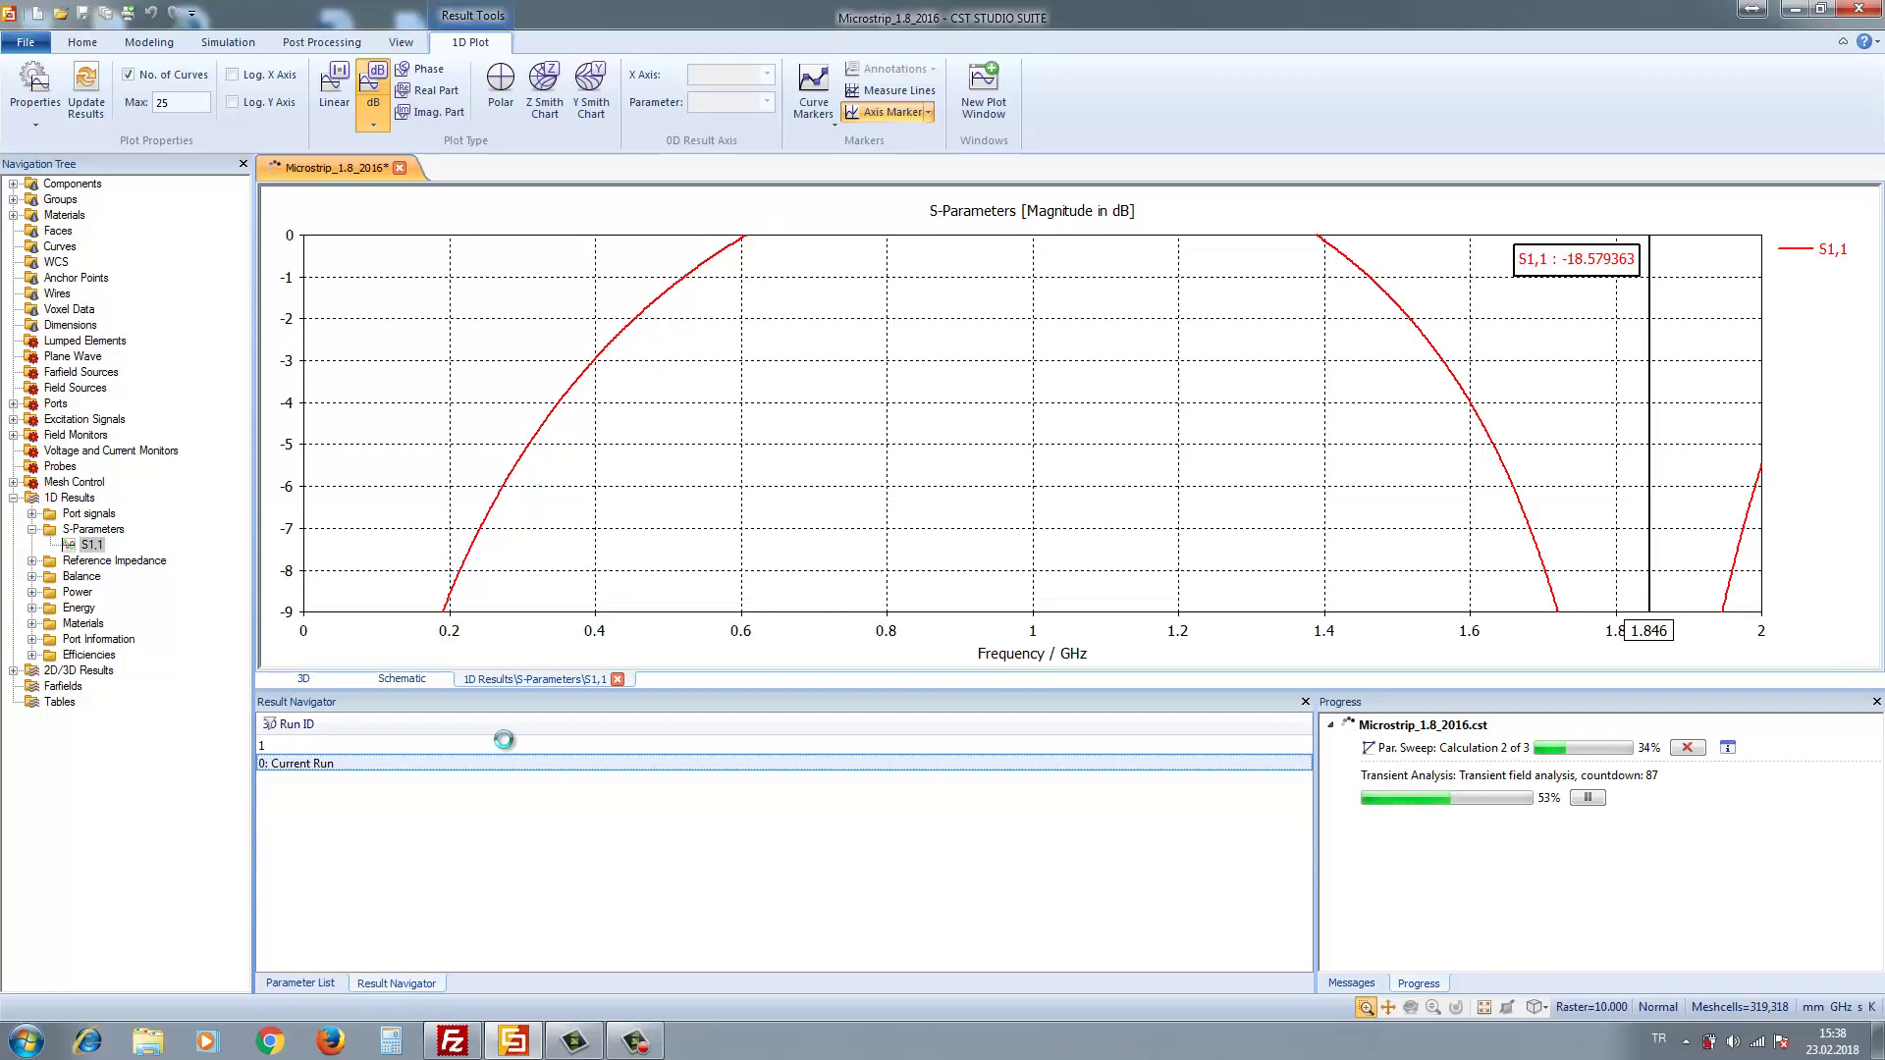
click(634, 1041)
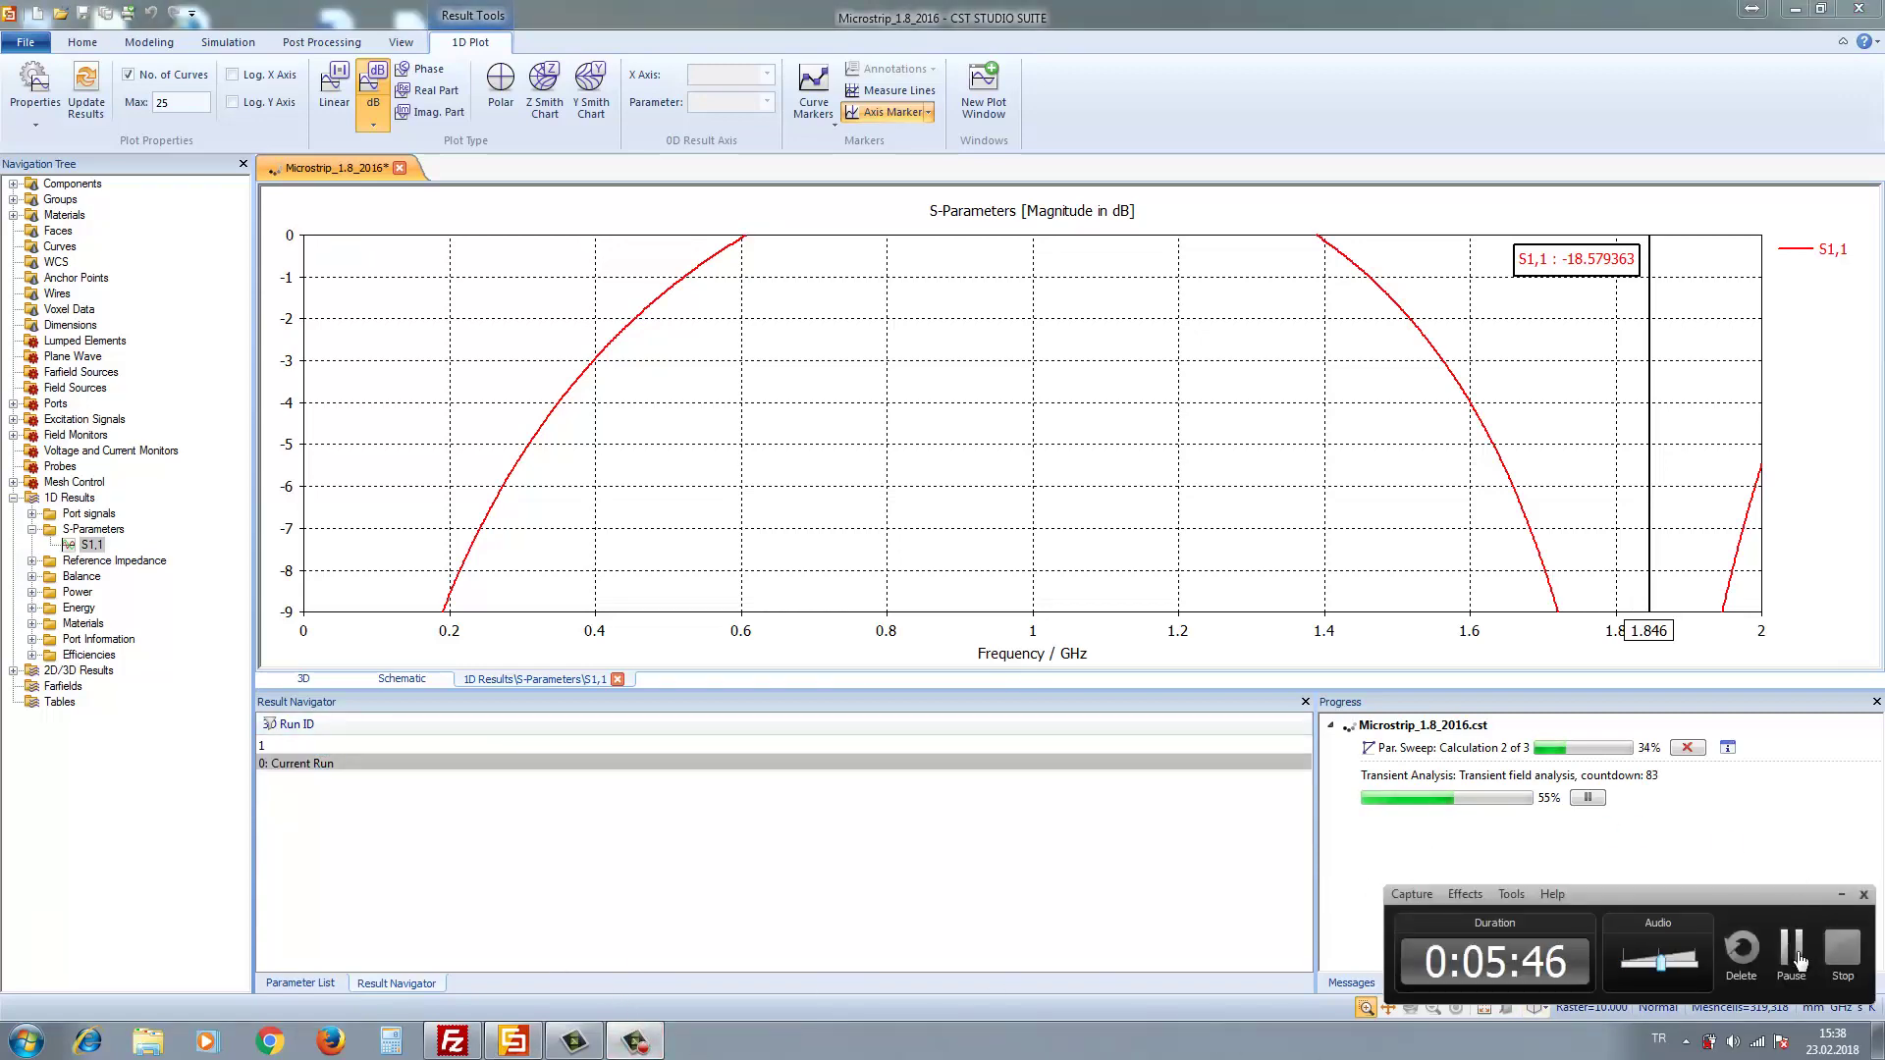
click(1792, 950)
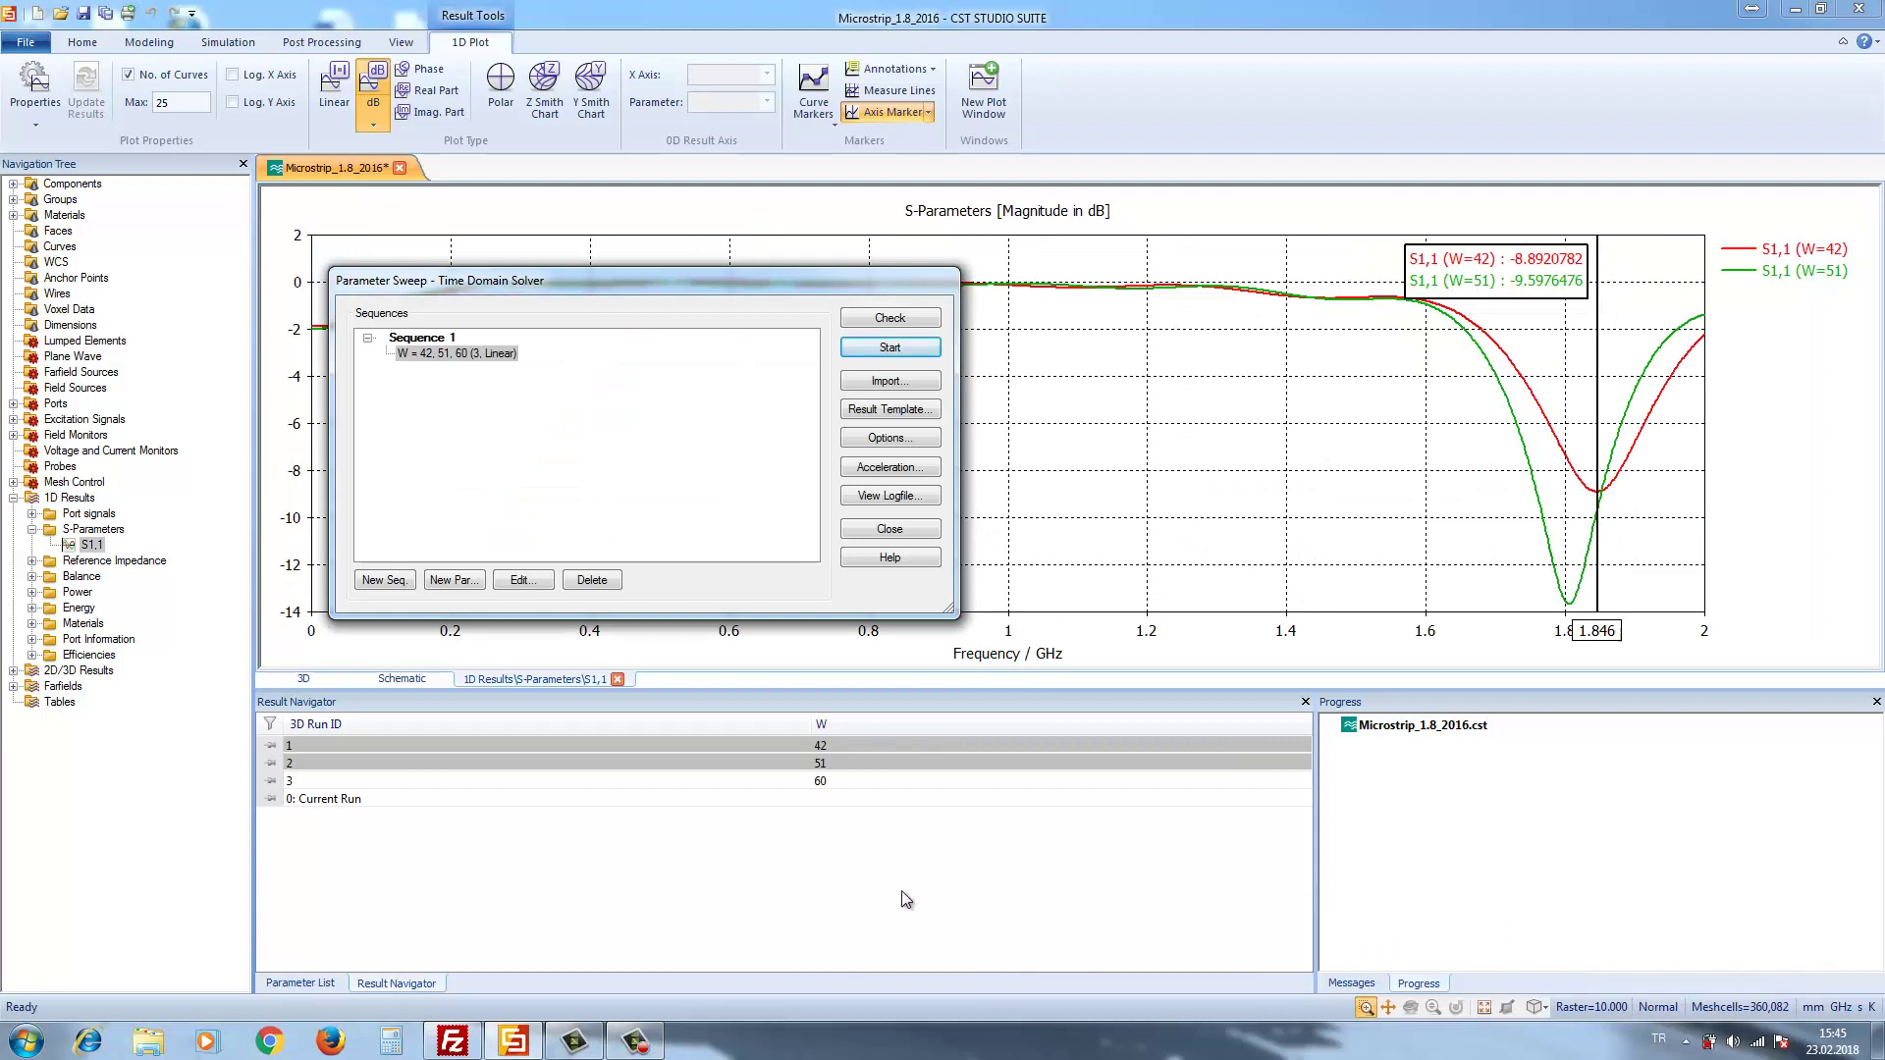
click(633, 1040)
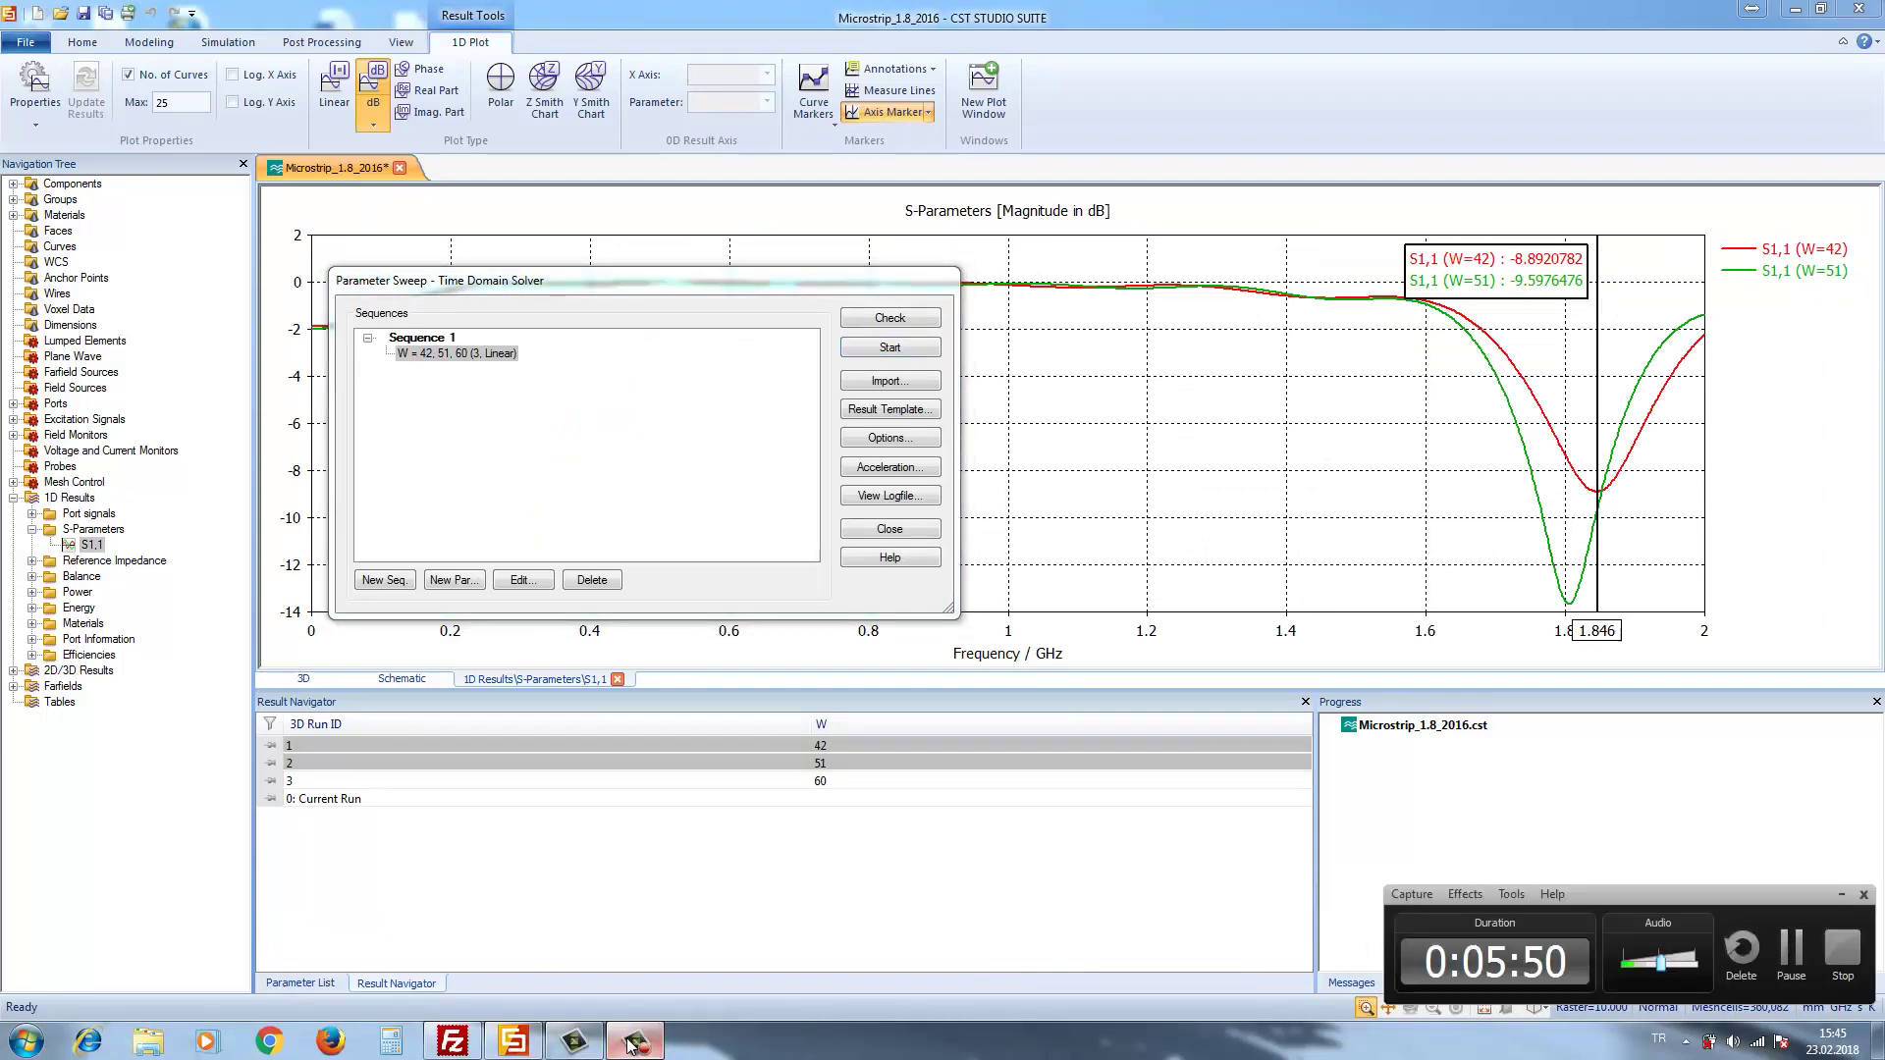
click(633, 1040)
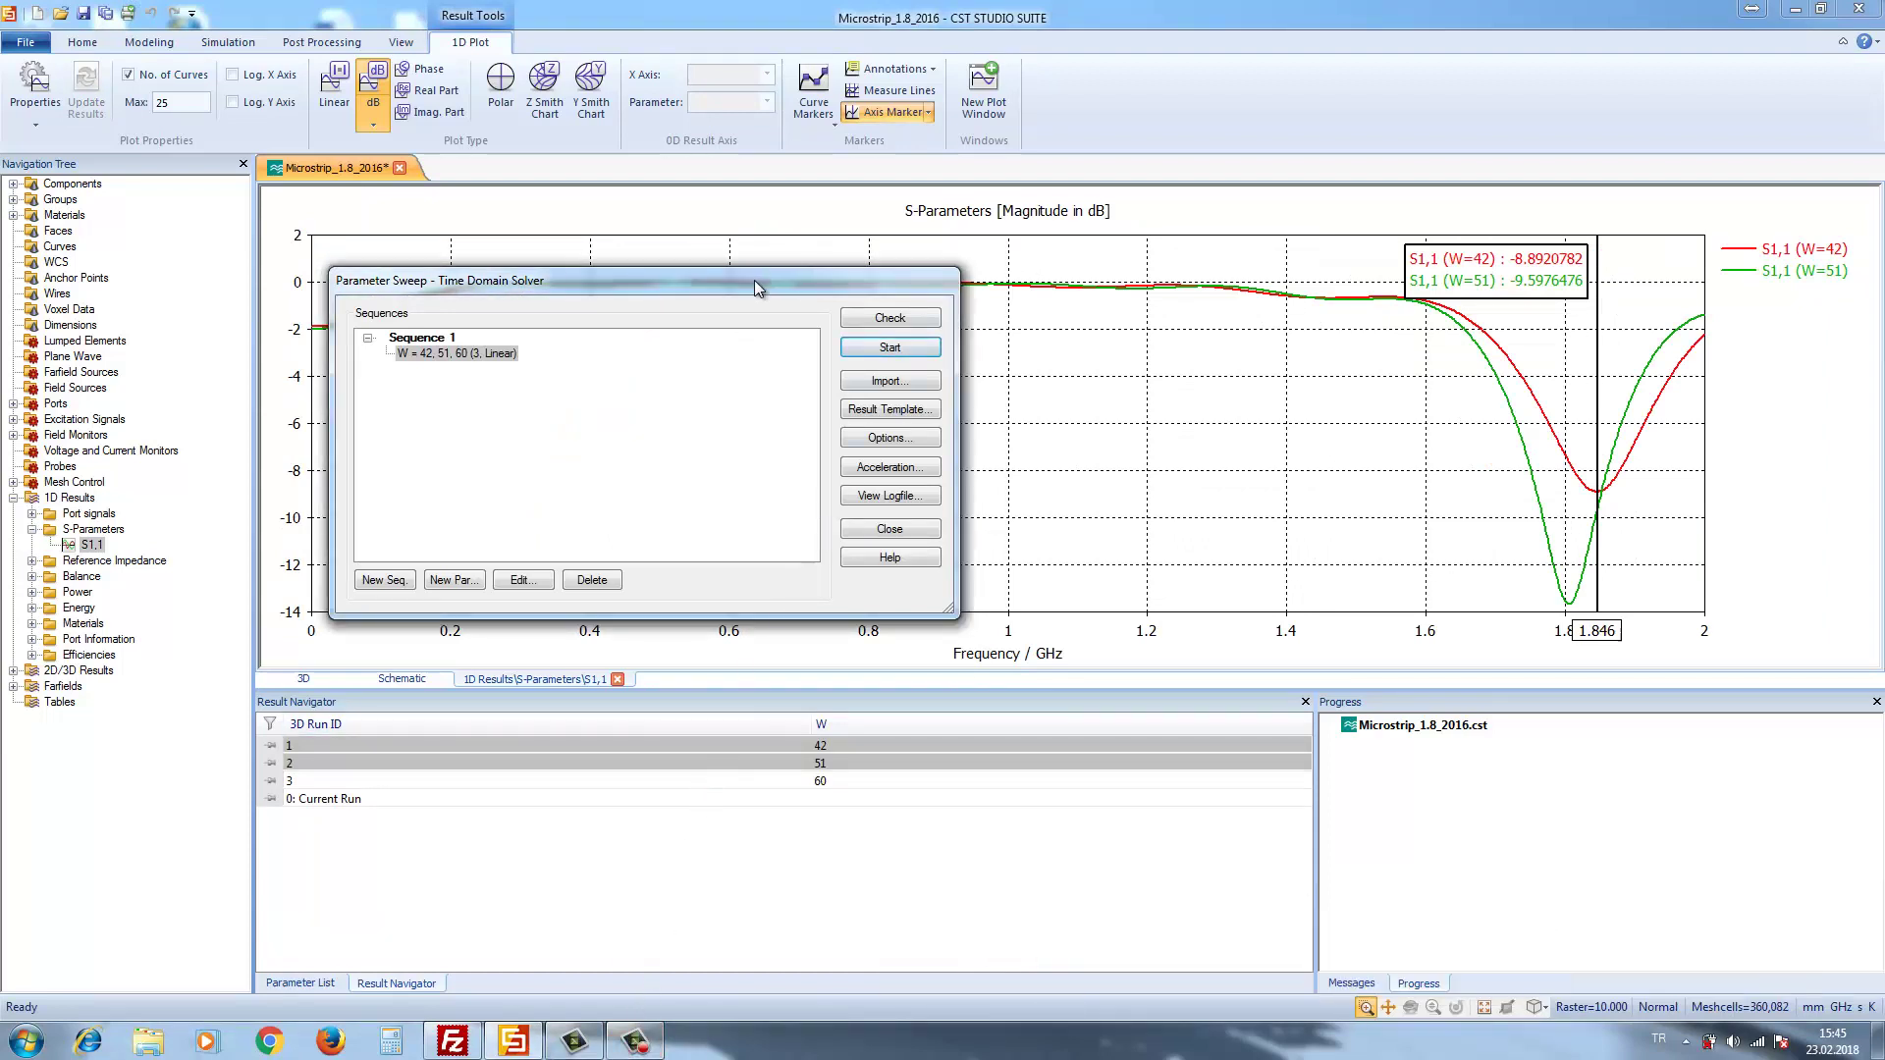
- Close the finished parameter sweep's dialog and show only the S1,1 curve of run 1 (W = 42)
drag(756, 286, 944, 599)
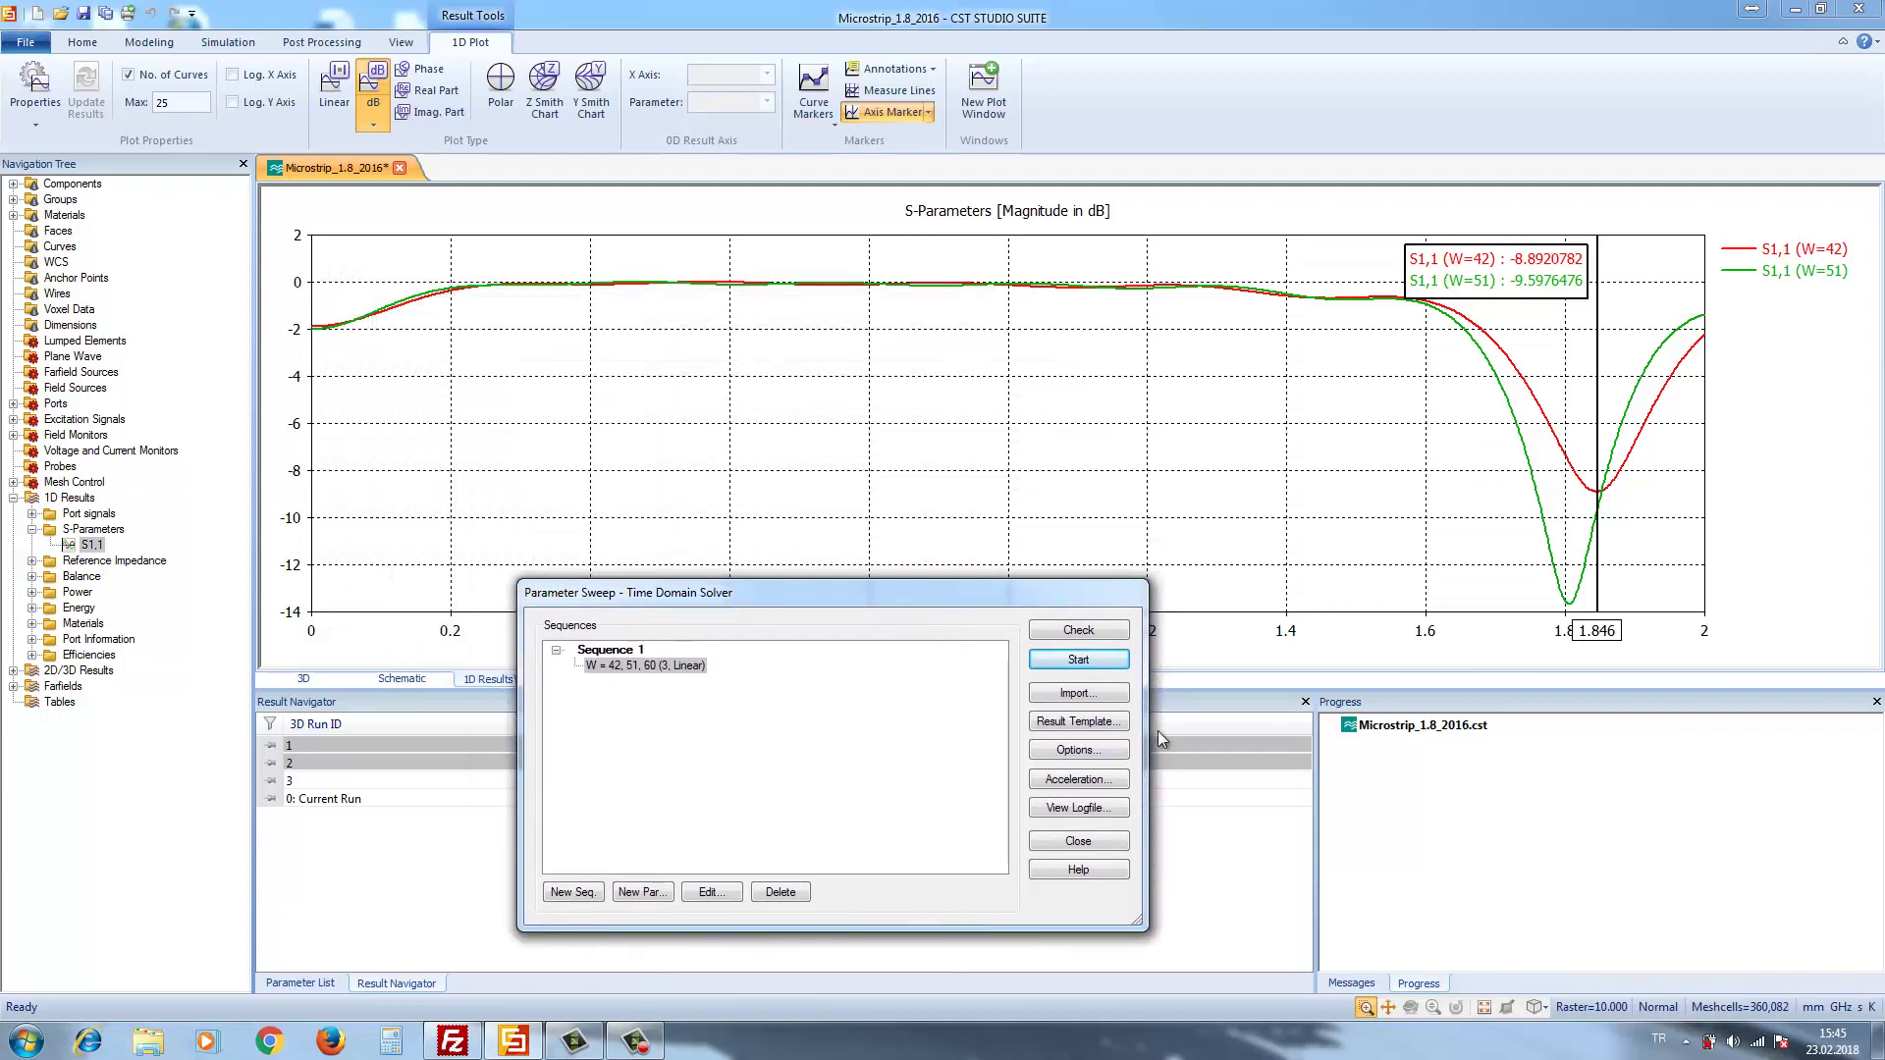
click(1078, 841)
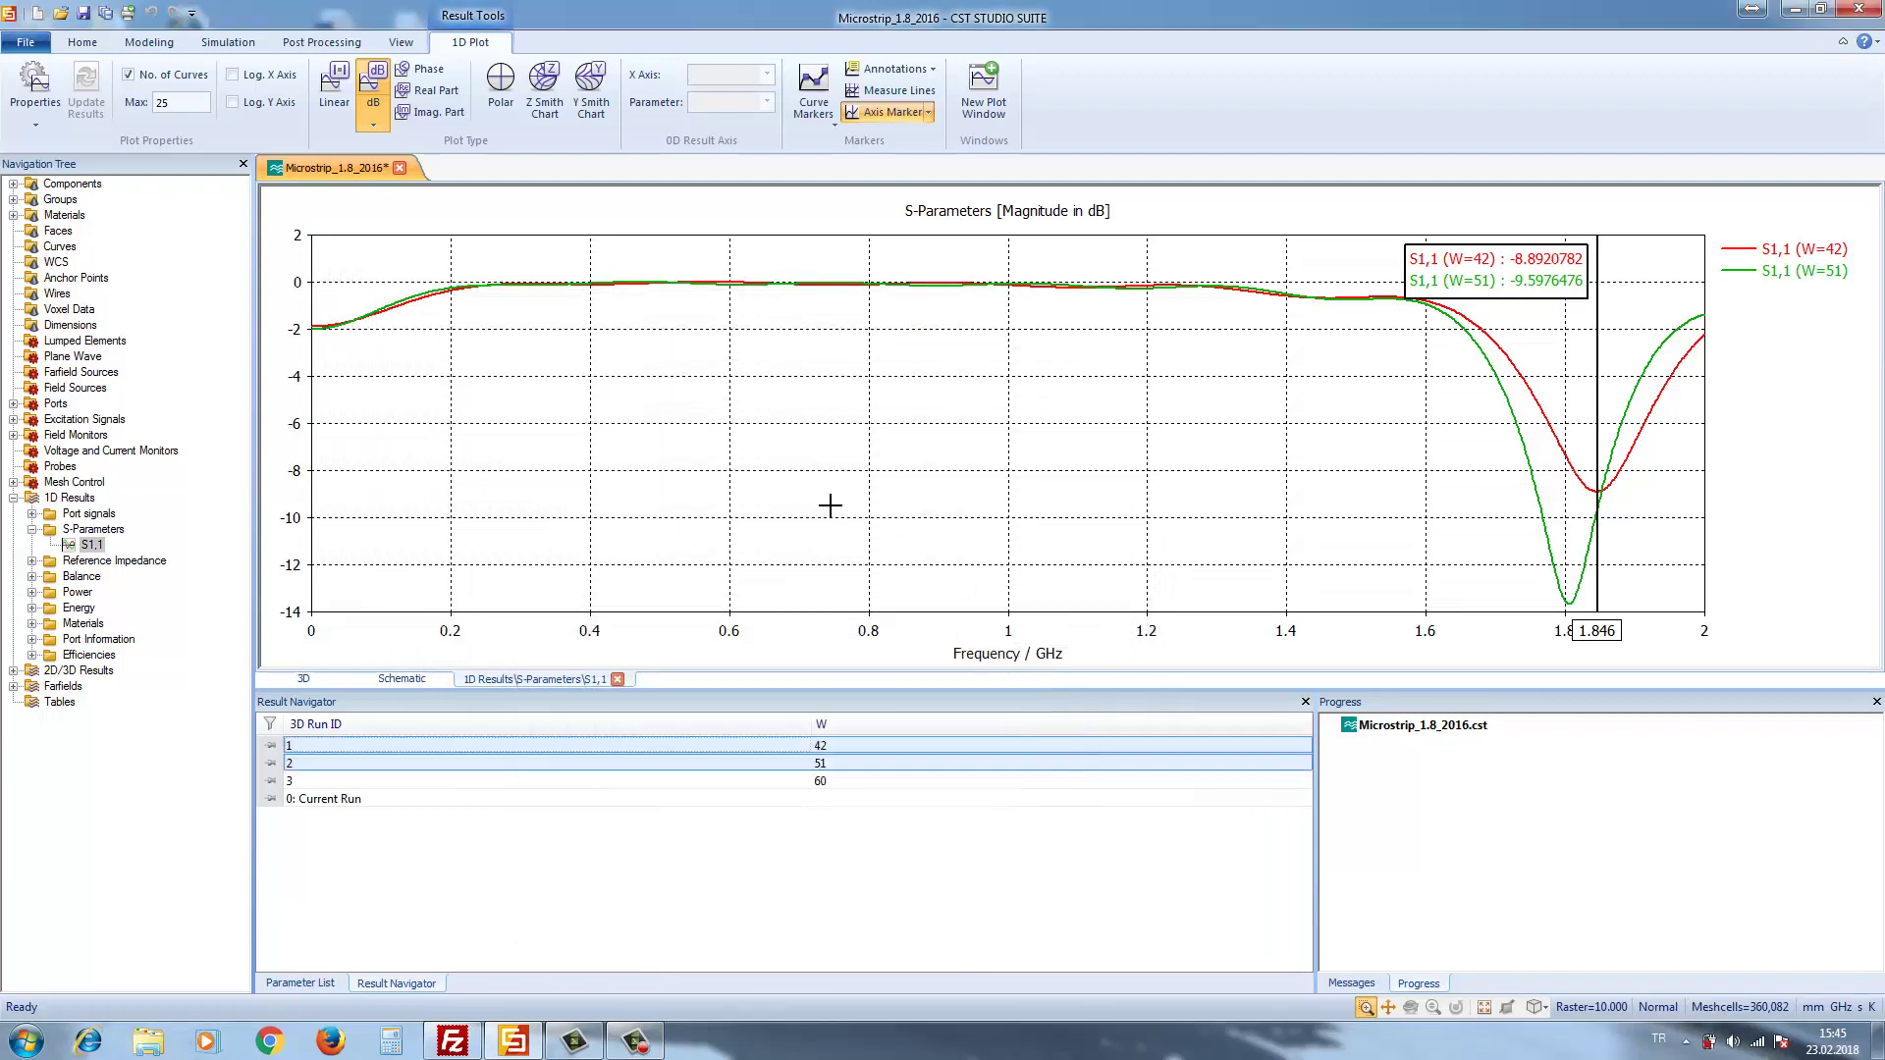
click(310, 746)
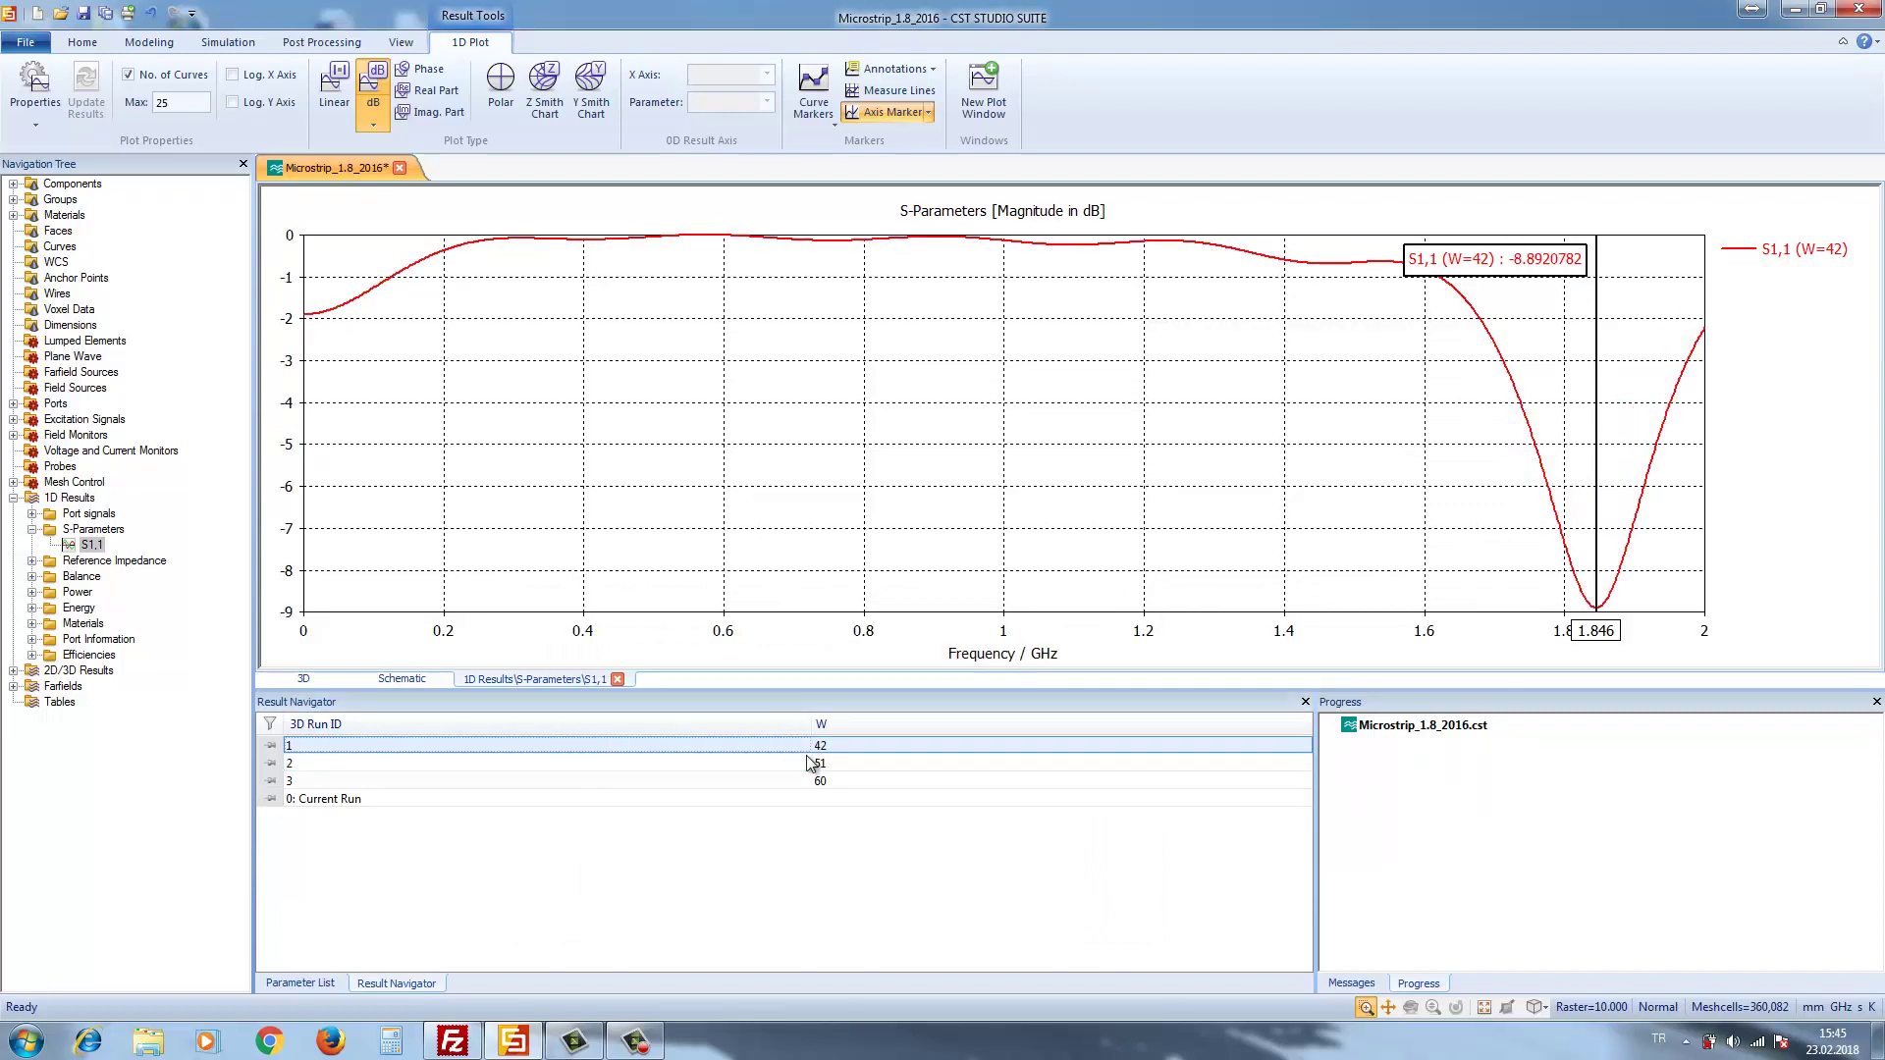